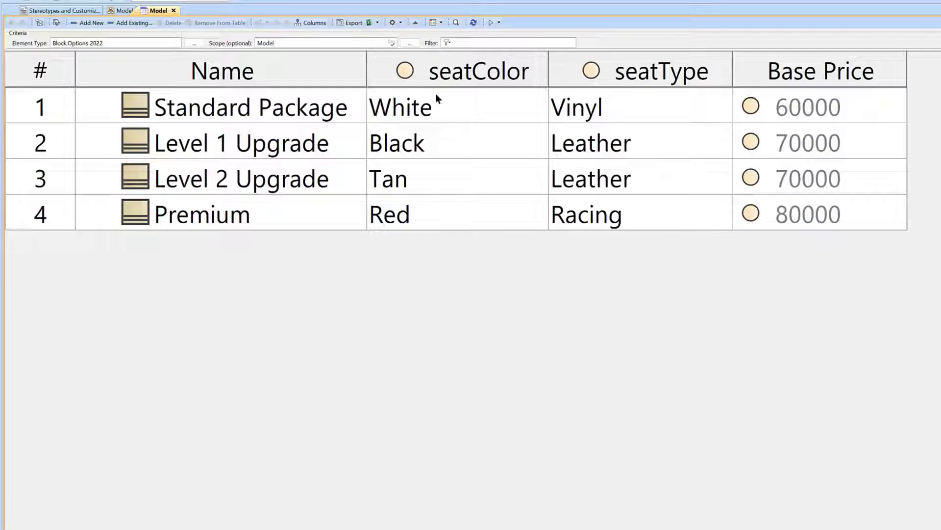
# Switch to the Stereotypes and Customizations profile diagram and inspect the Options 2022 Customization element
pyautogui.click(91, 13)
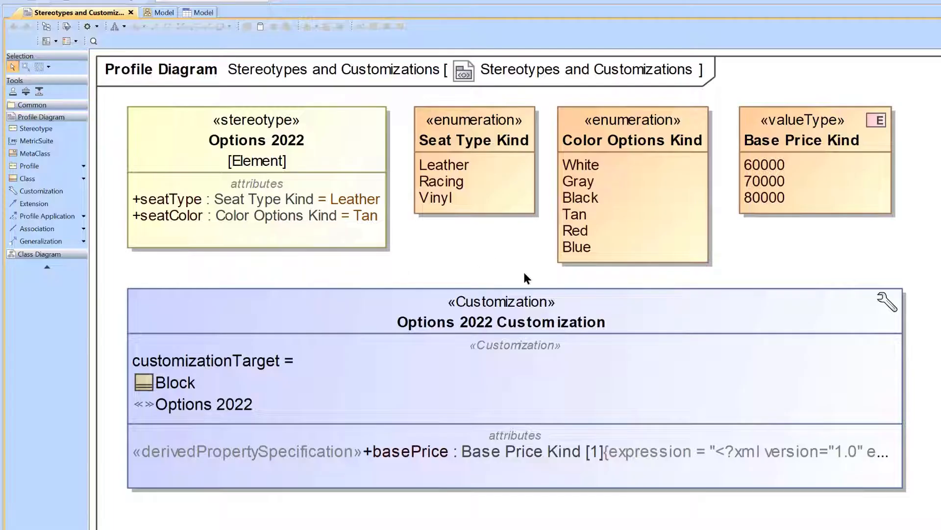
pyautogui.click(702, 324)
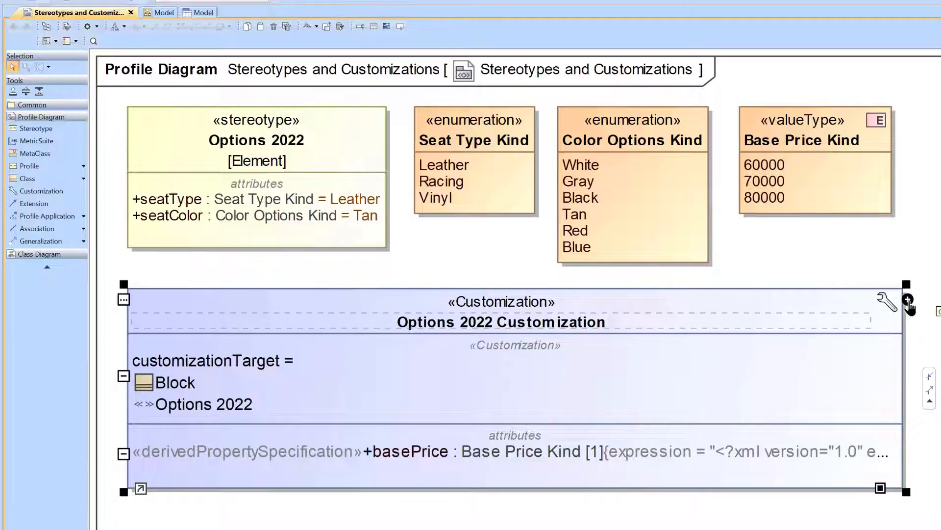
pyautogui.click(856, 261)
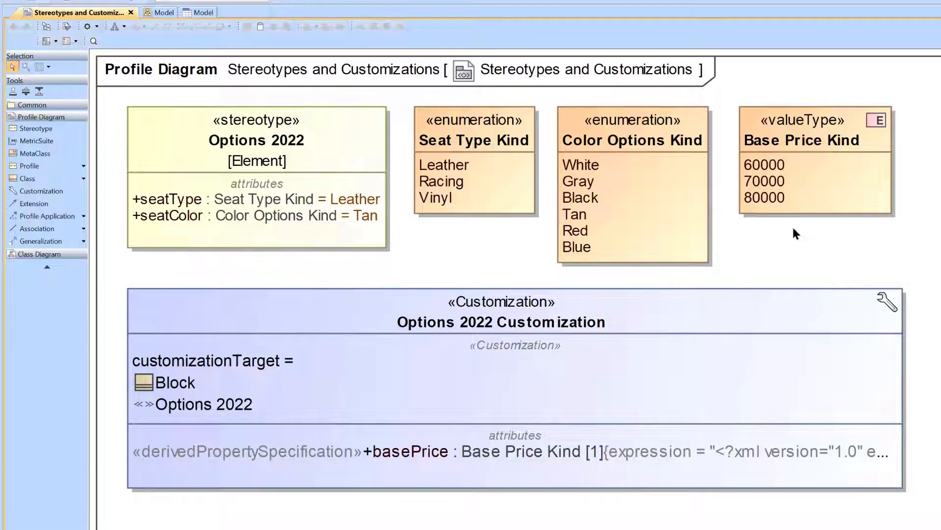
# Review the columns available in the Model generic table, and return to the Stereotypes and Customizations diagram
pyautogui.click(201, 13)
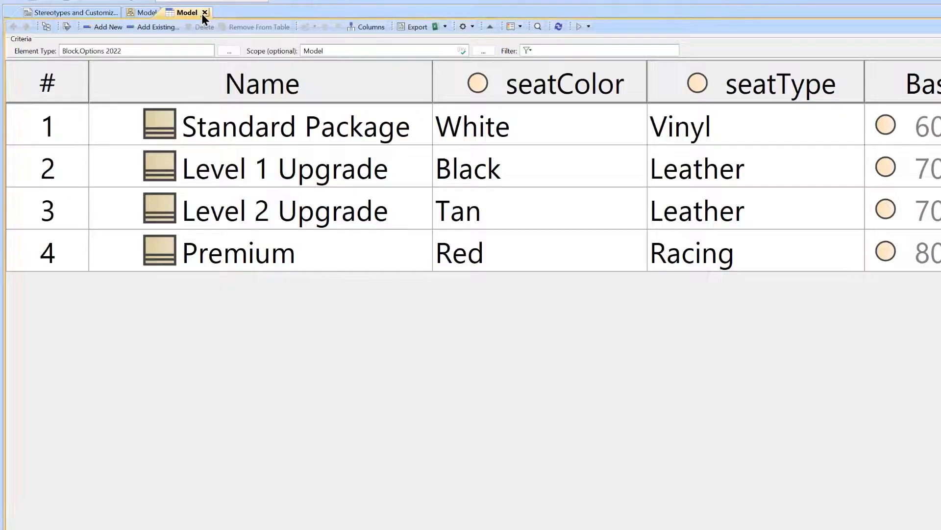
pyautogui.click(381, 28)
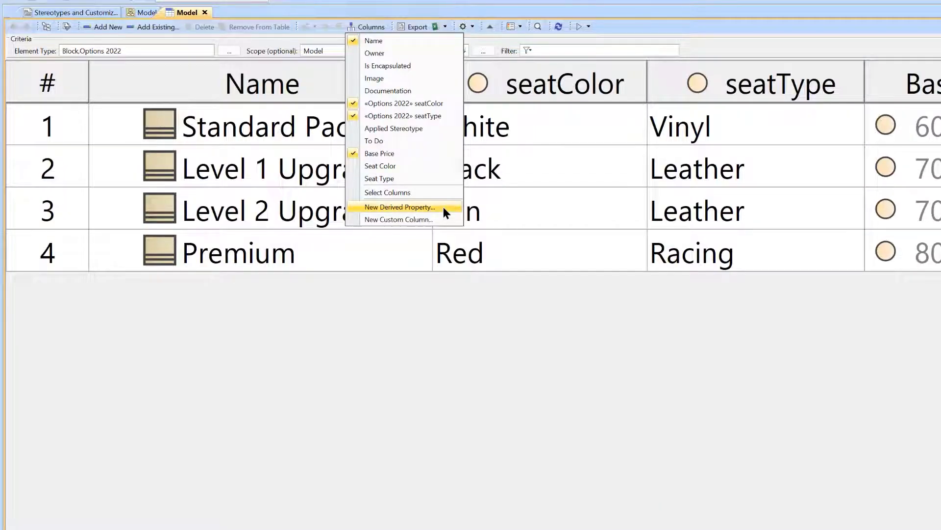
pyautogui.click(91, 13)
pyautogui.click(98, 14)
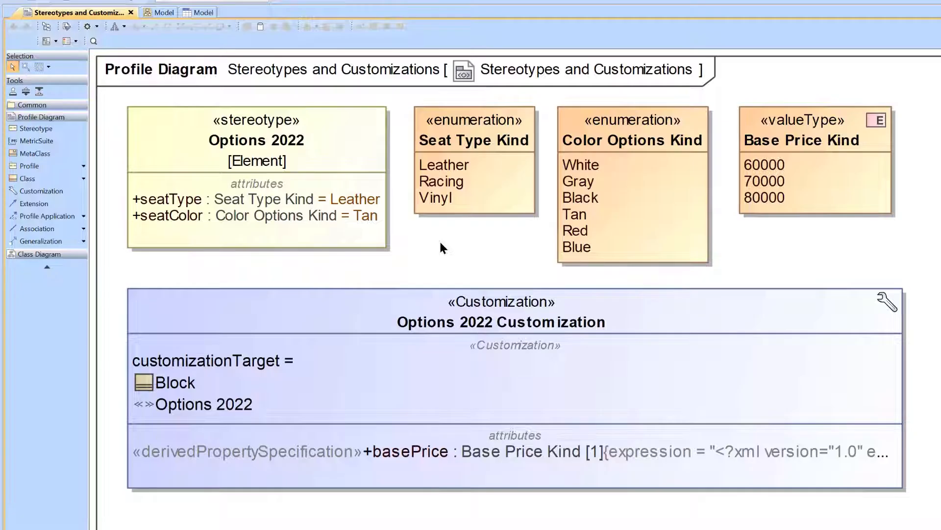
# Examine the basePrice derived property in the Options 2022 Customization and the options for creating elements inside it
pyautogui.click(369, 453)
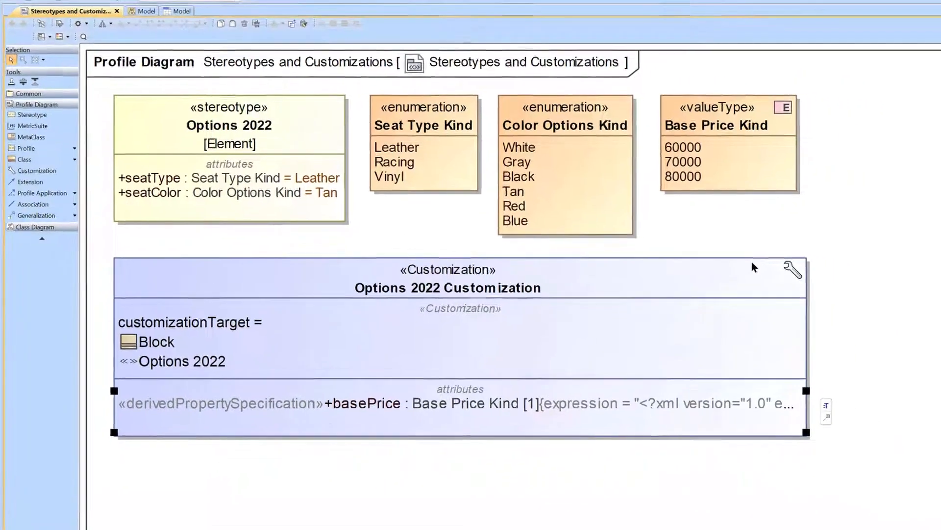
pyautogui.click(864, 302)
pyautogui.click(908, 299)
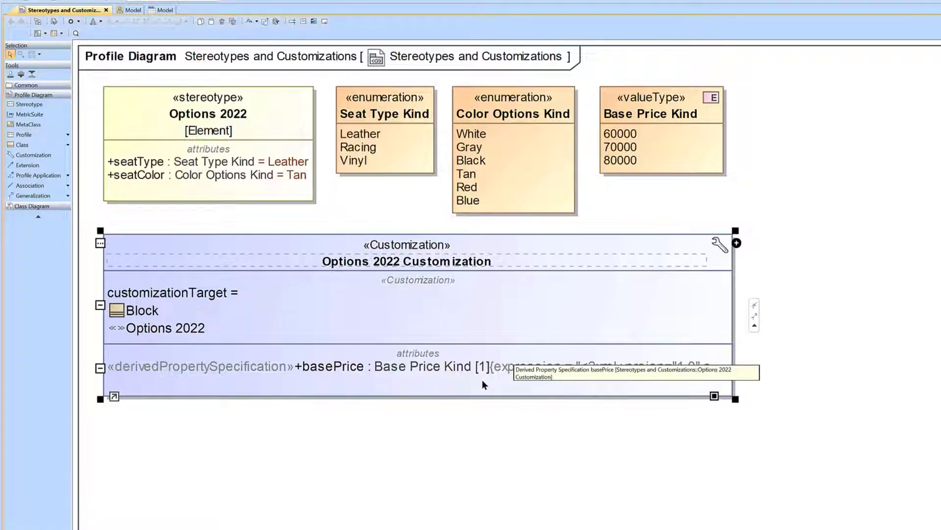
pyautogui.click(474, 420)
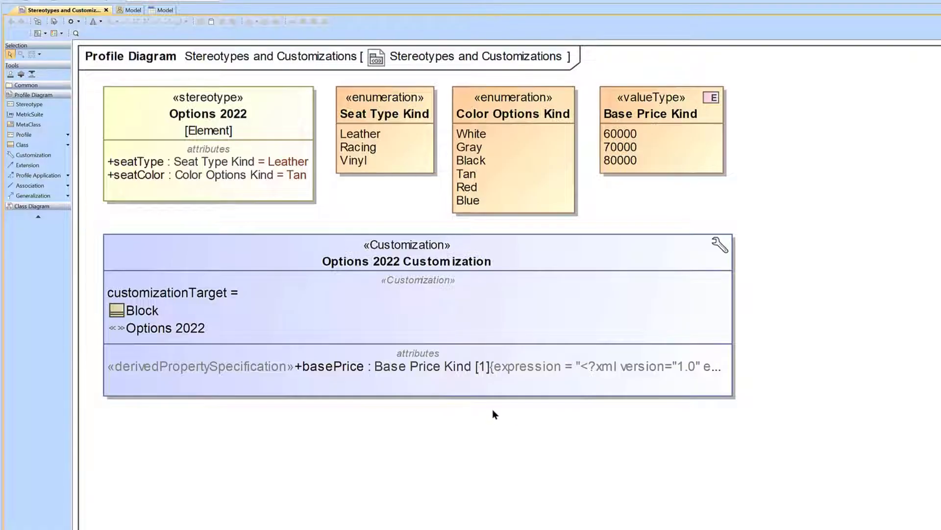
# Open the basePrice attribute's specification and its Expression editor, and widen the editor window
pyautogui.rightClick(363, 367)
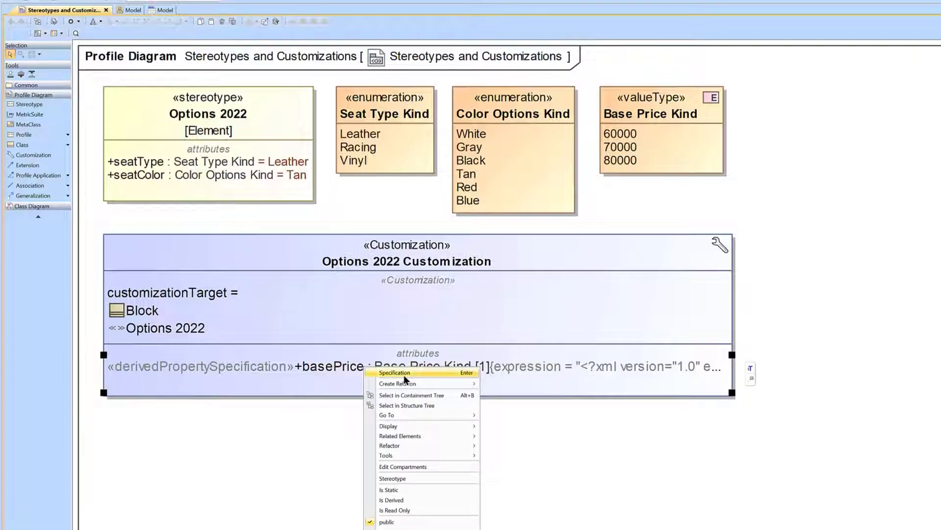
pyautogui.click(404, 374)
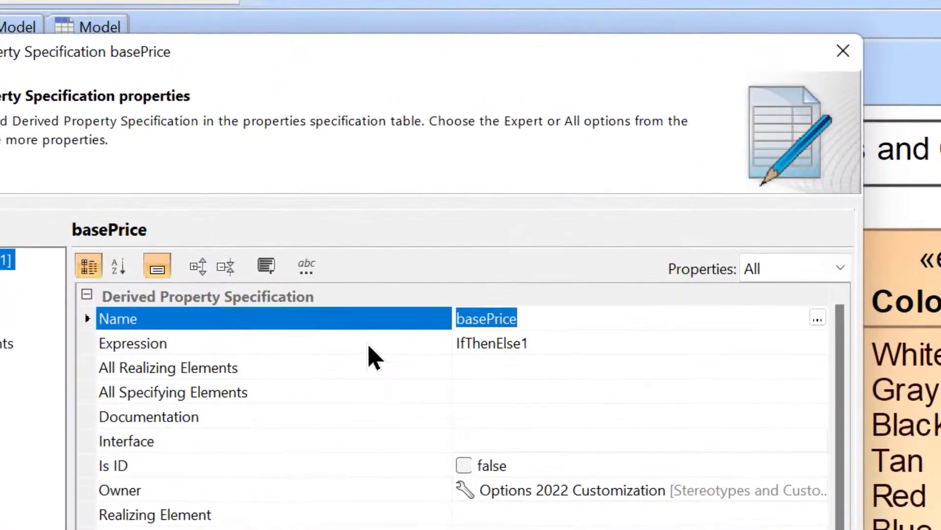
pyautogui.click(266, 130)
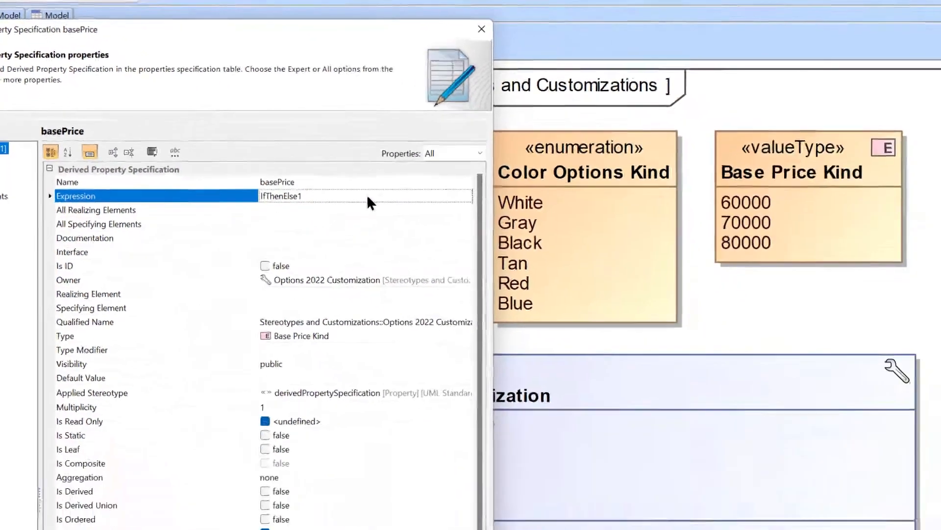
pyautogui.click(774, 343)
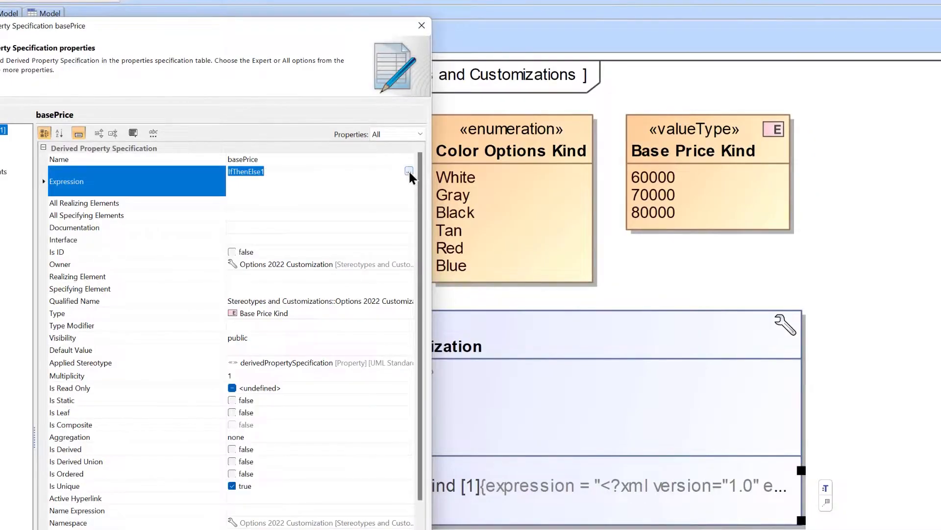
pyautogui.click(409, 172)
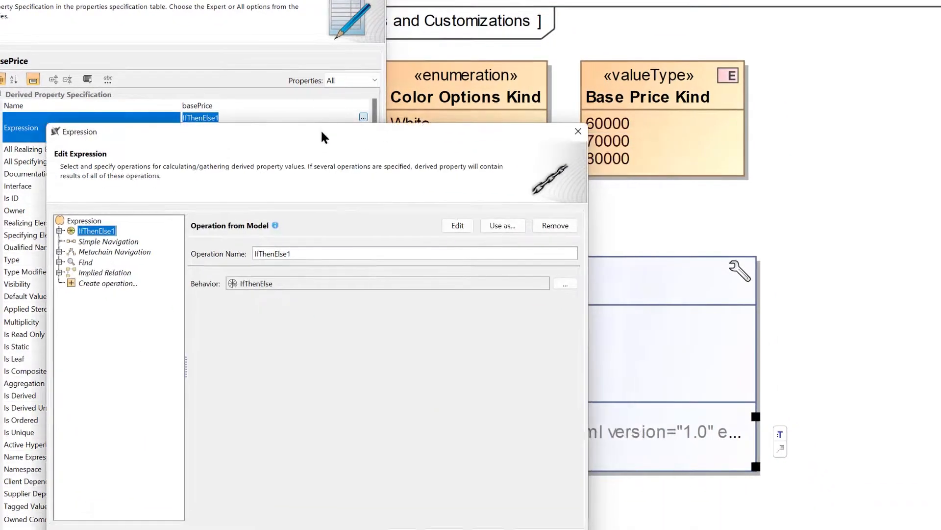
pyautogui.moveTo(588, 529); pyautogui.dragTo(696, 529)
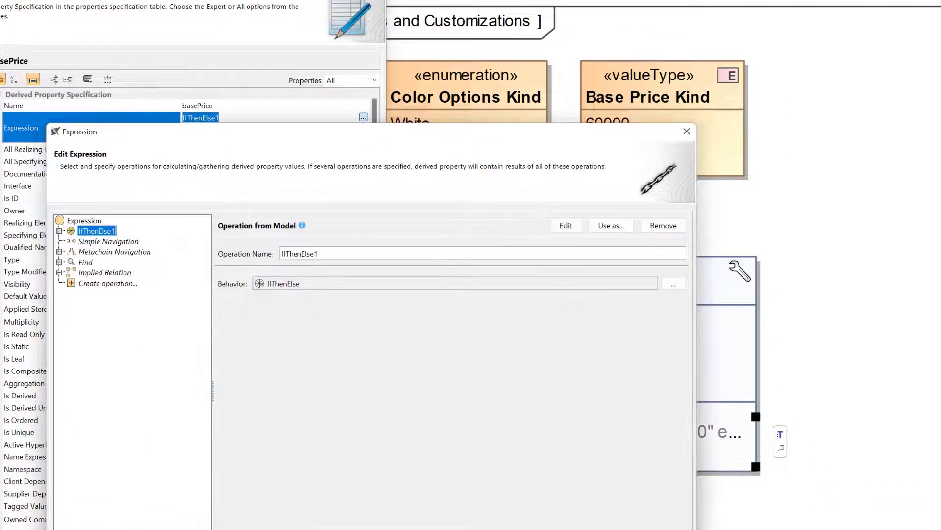
# View the operation types available for the expression and expand IfThenElse1 to see its Condition, Then and Else parts
pyautogui.click(113, 288)
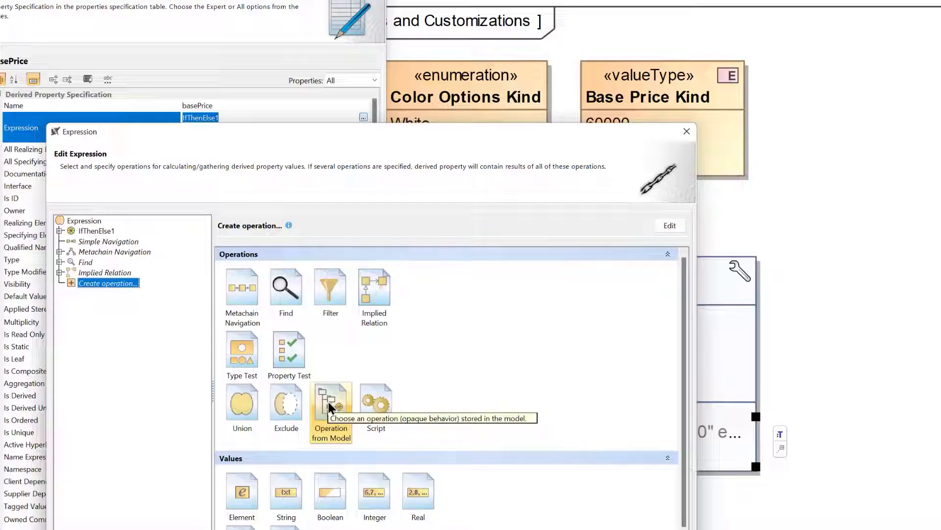
pyautogui.click(89, 230)
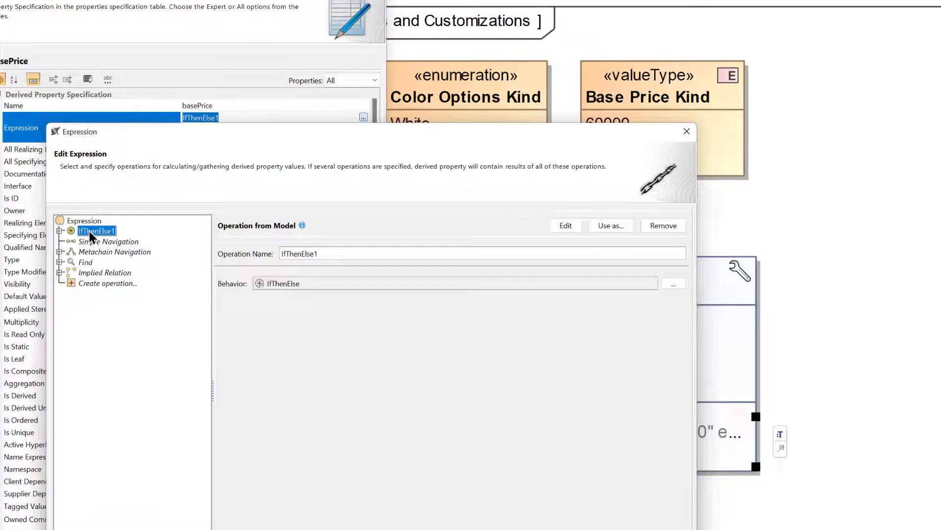
pyautogui.click(60, 231)
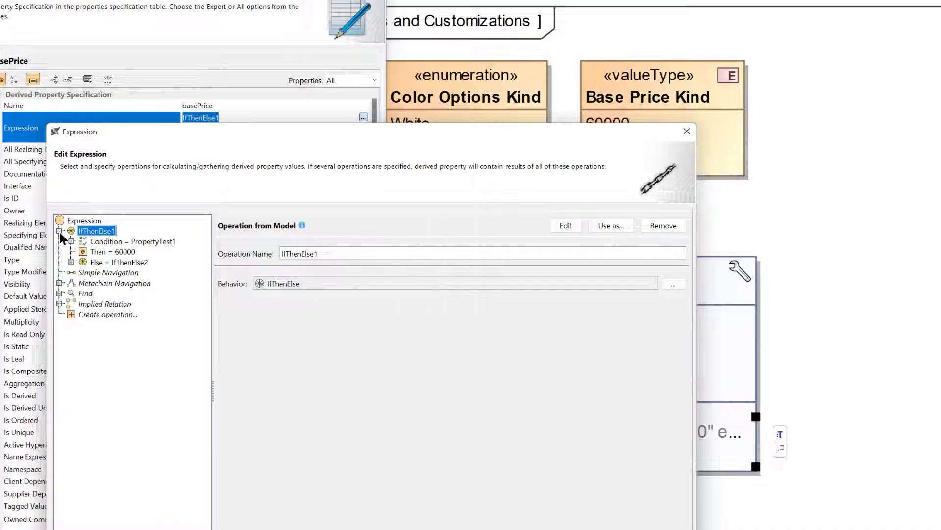
# Create an additional operation from the model in the basePrice expression, using the IfThenElse behavior
pyautogui.click(109, 315)
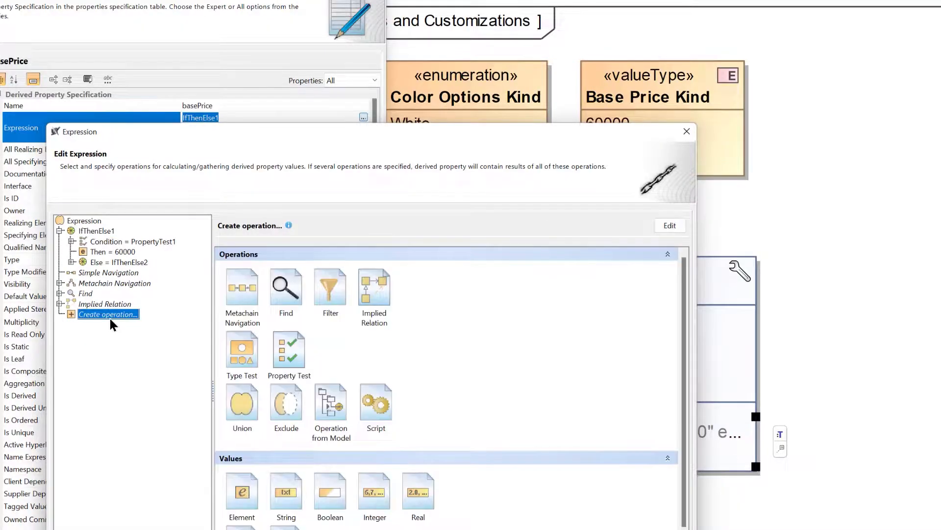
pyautogui.click(323, 402)
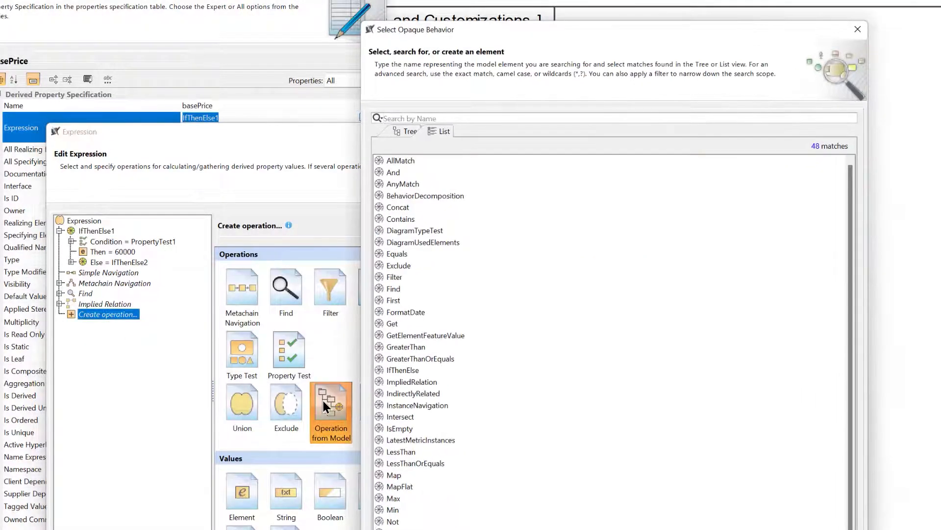
pyautogui.write('if')
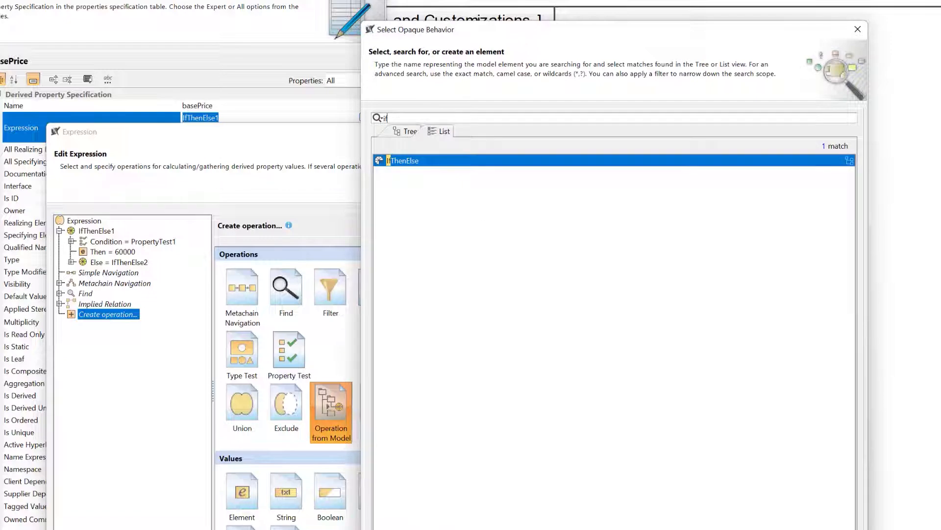
pyautogui.press('Return')
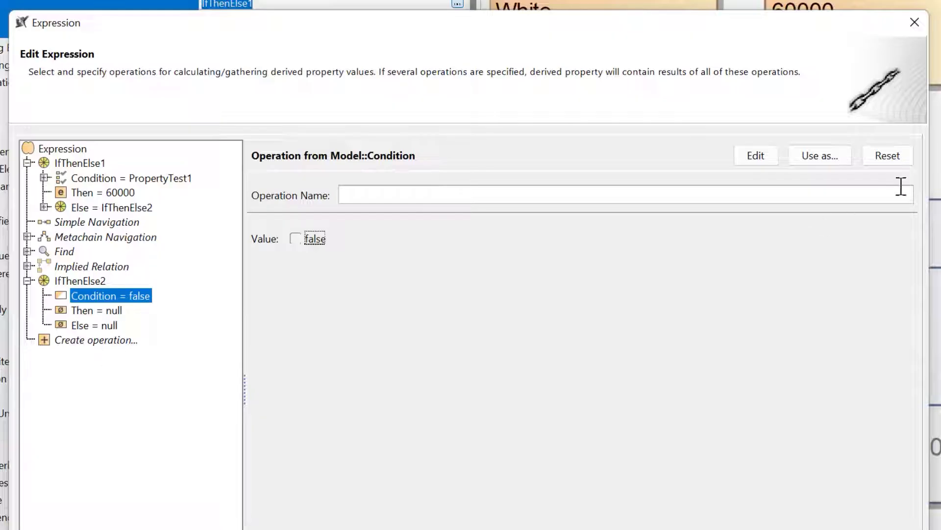
# Try a Property Test as the new IfThenElse condition, browse its properties, and close the expression and specification dialogs without keeping the operation
pyautogui.click(899, 157)
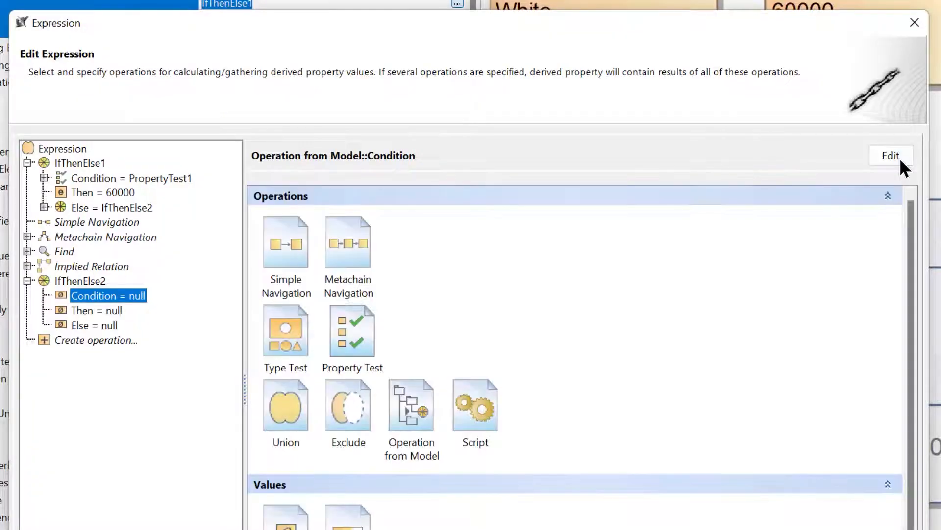
pyautogui.click(355, 328)
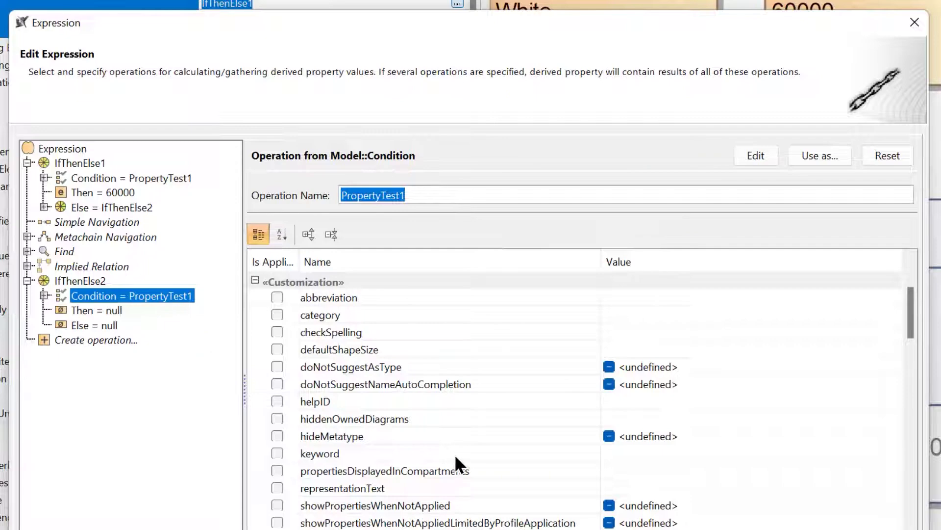
pyautogui.scroll(-3, 456, 451)
pyautogui.scroll(-5, 461, 455)
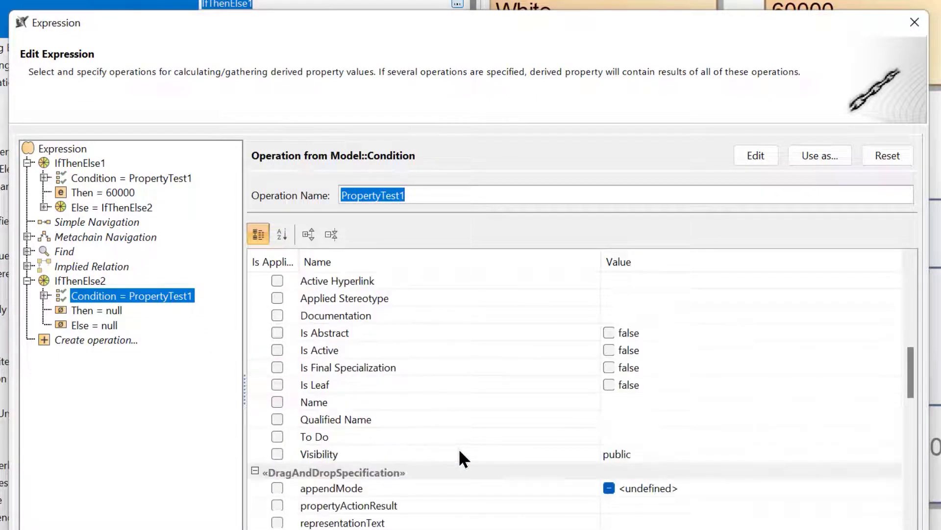
pyautogui.scroll(-1, 460, 452)
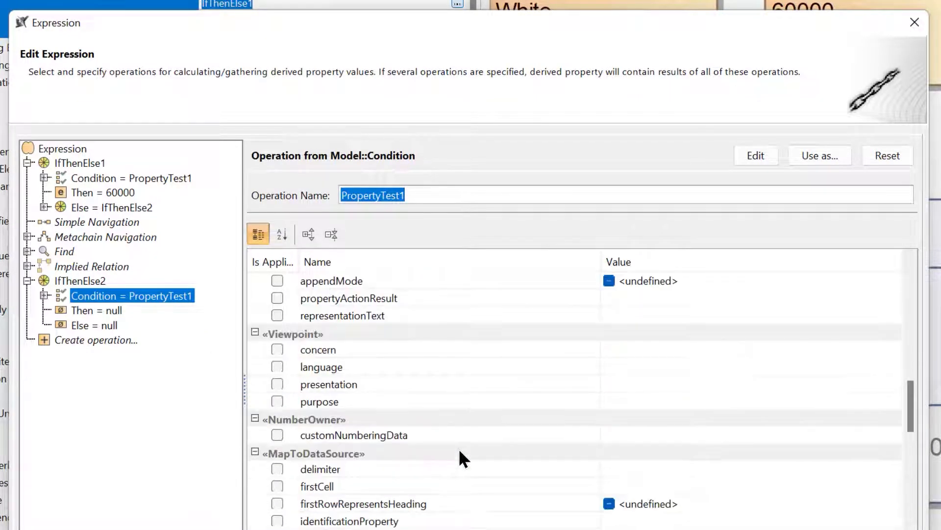
pyautogui.scroll(-1, 460, 452)
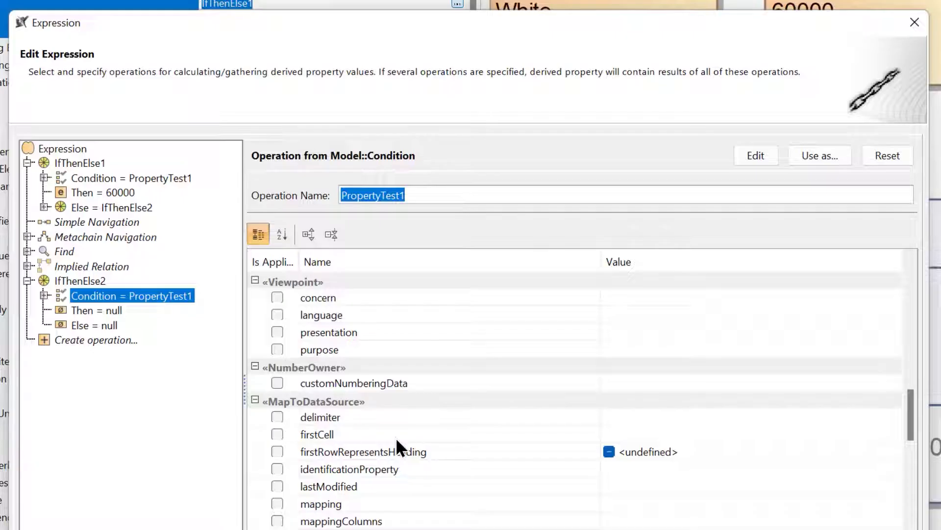
pyautogui.scroll(-3, 396, 438)
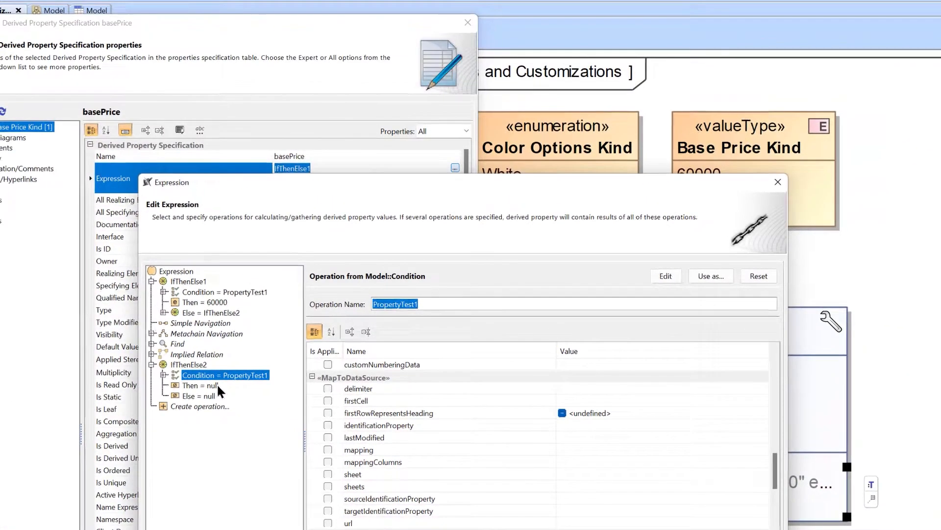
pyautogui.scroll(-2, 433, 466)
pyautogui.click(711, 529)
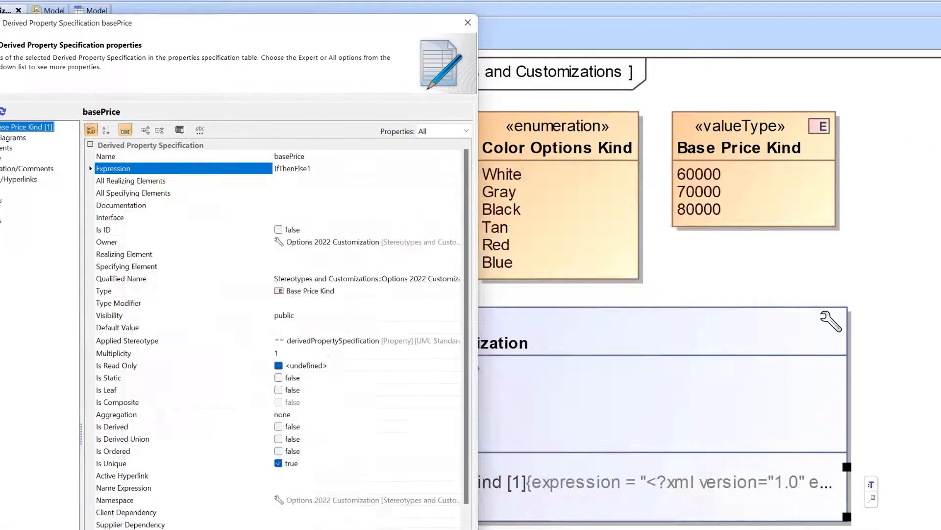
pyautogui.click(467, 23)
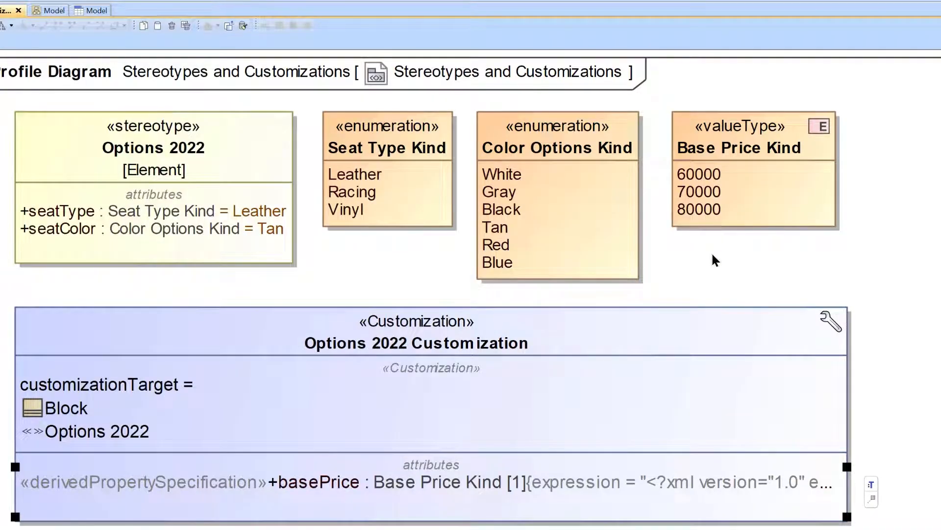
# Add a derived property specification named seatPrice to the Options 2022 Customization
pyautogui.click(273, 342)
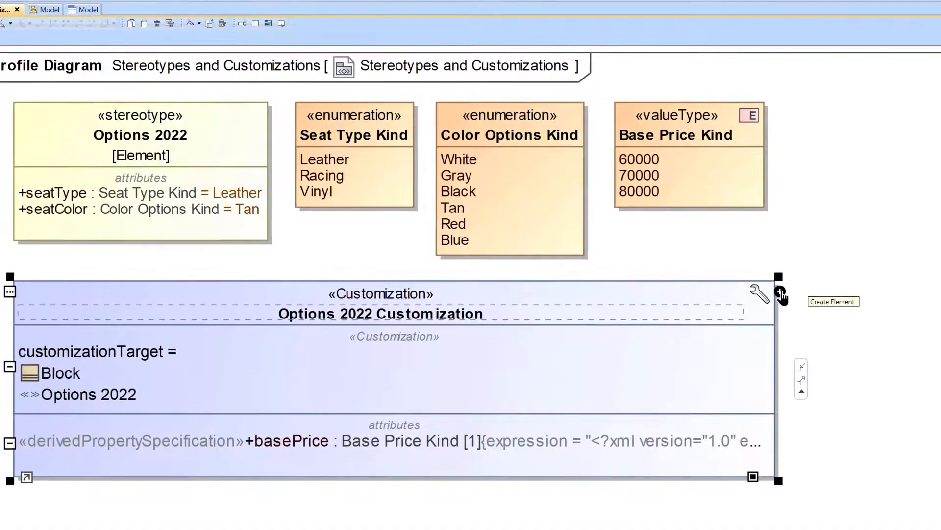
pyautogui.click(780, 293)
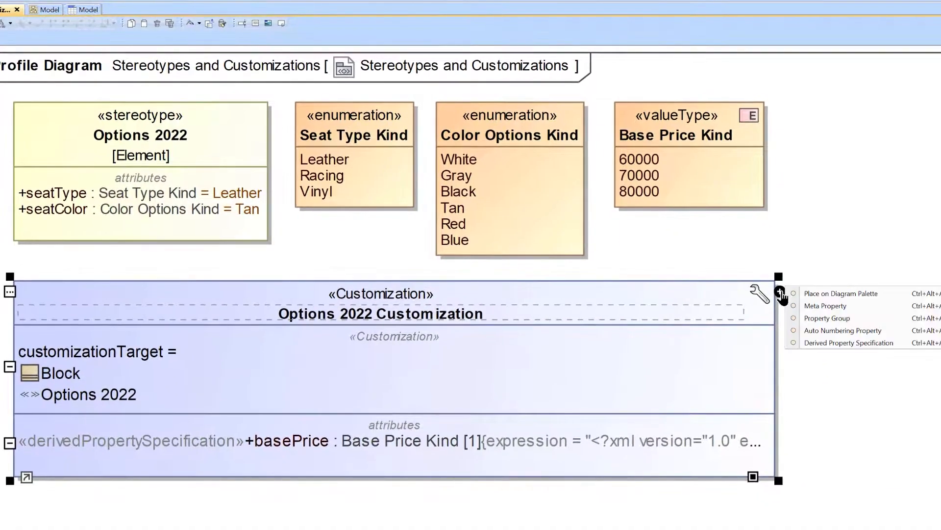
pyautogui.click(847, 343)
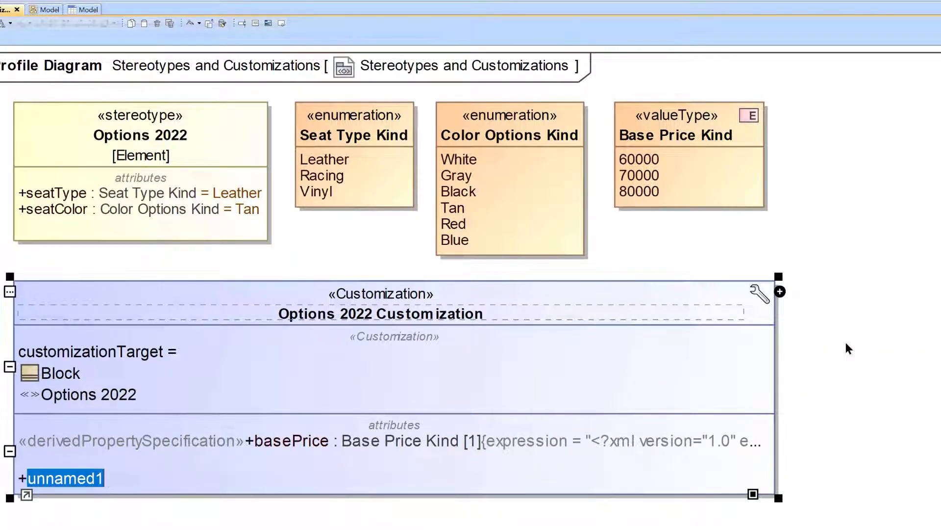
pyautogui.write('seatPrice')
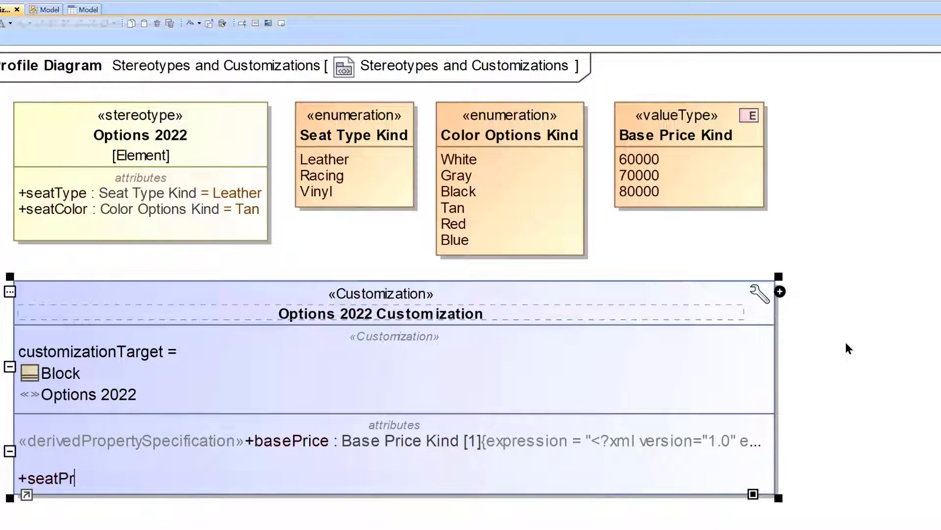
pyautogui.click(848, 348)
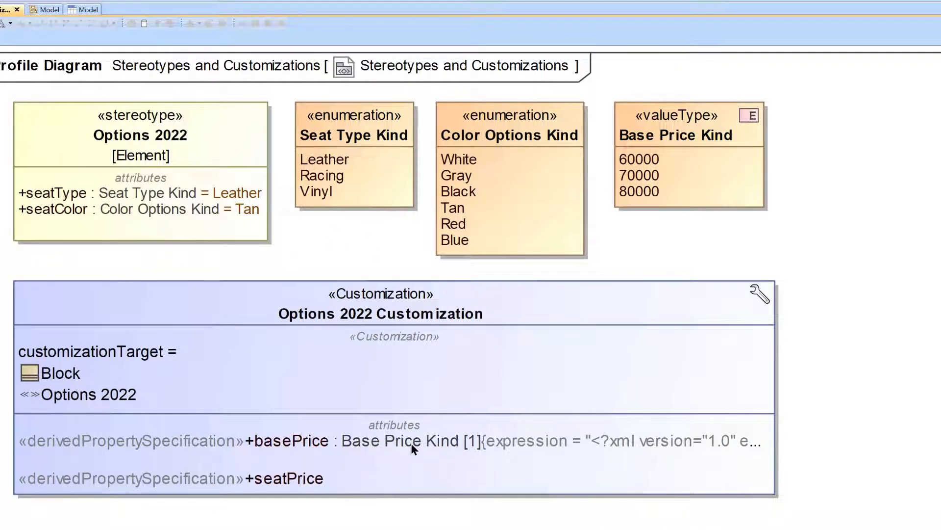
# Set the seatPrice derived property's type to Base Price Kind and its multiplicity to 1
pyautogui.moveTo(692, 134); pyautogui.dragTo(326, 481)
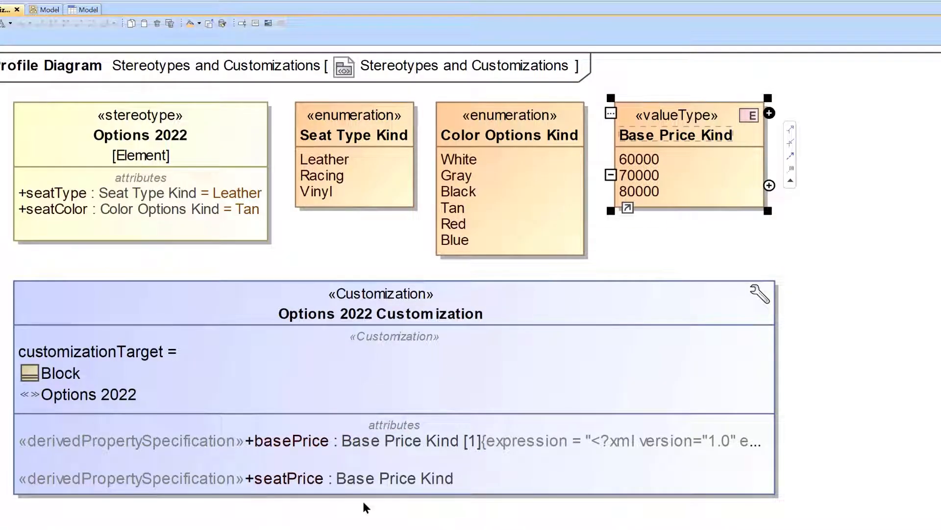
pyautogui.click(826, 233)
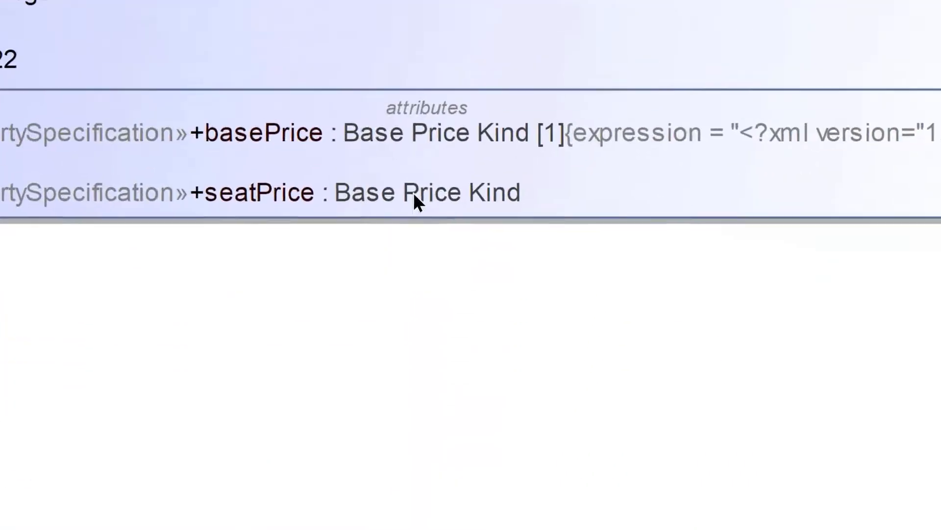
pyautogui.rightClick(385, 478)
pyautogui.moveTo(602, 515)
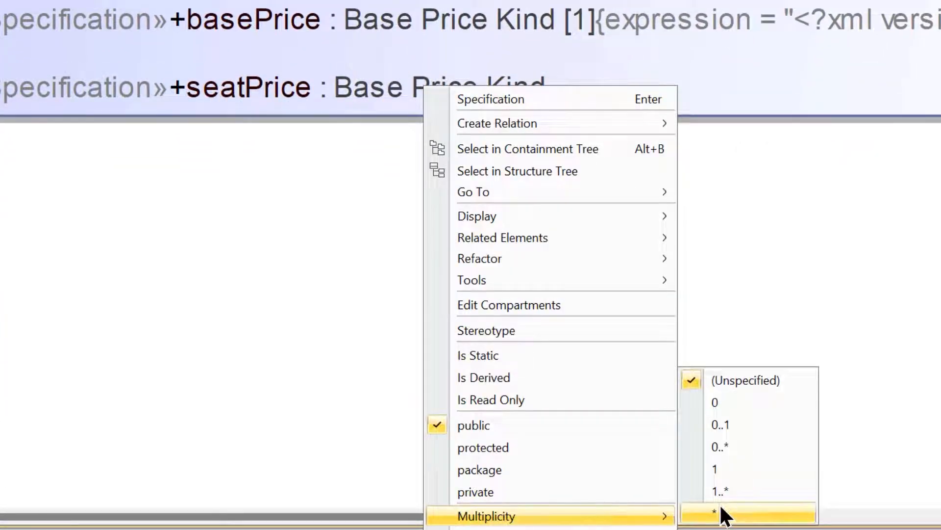
pyautogui.click(735, 471)
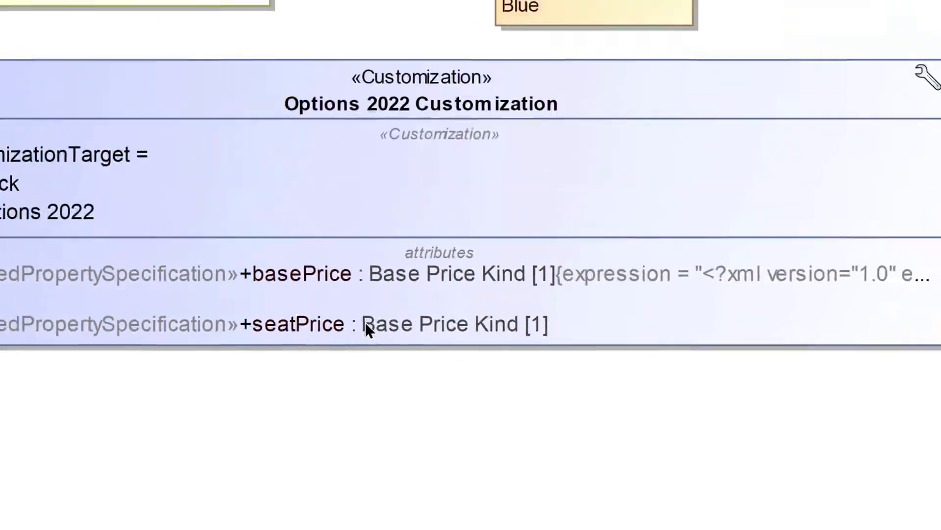
# Open seatPrice's expression for editing and create an operation from the model with the IfThenElse behavior
pyautogui.rightClick(341, 87)
pyautogui.click(448, 473)
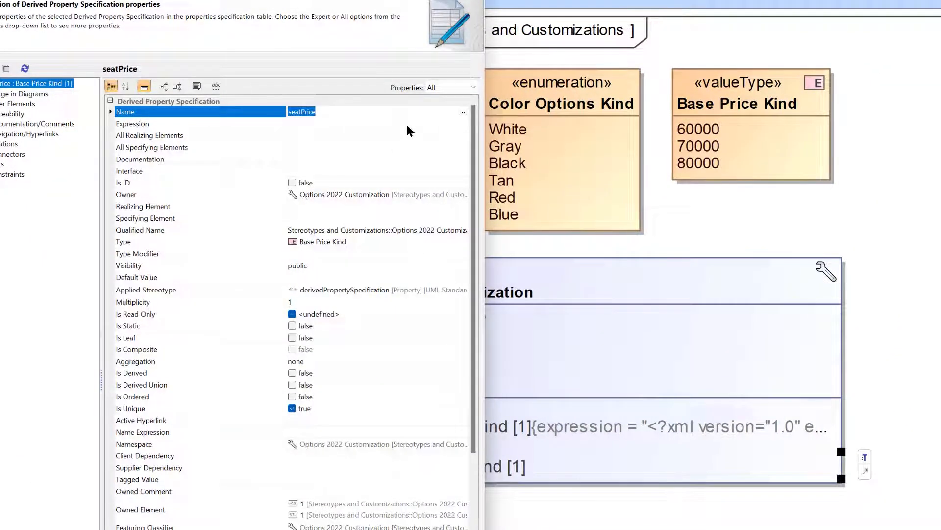
pyautogui.click(458, 126)
pyautogui.click(463, 123)
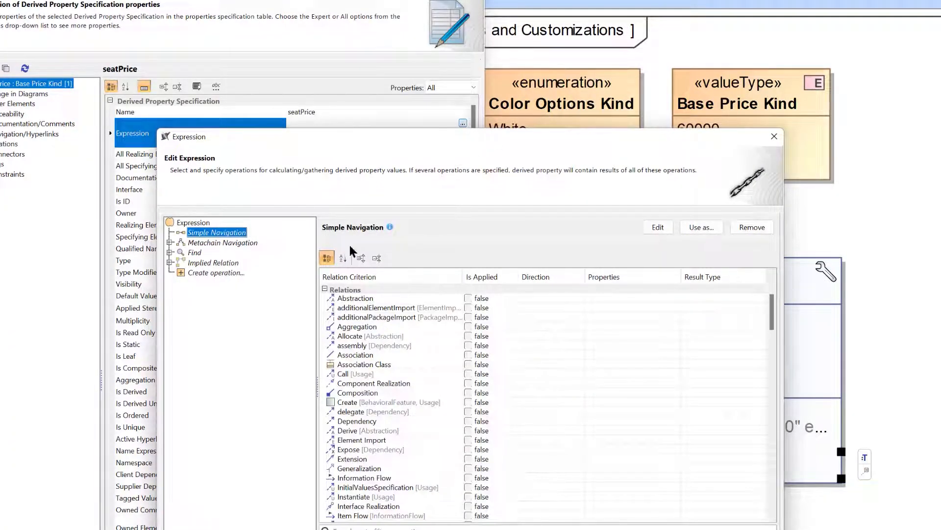
pyautogui.click(223, 274)
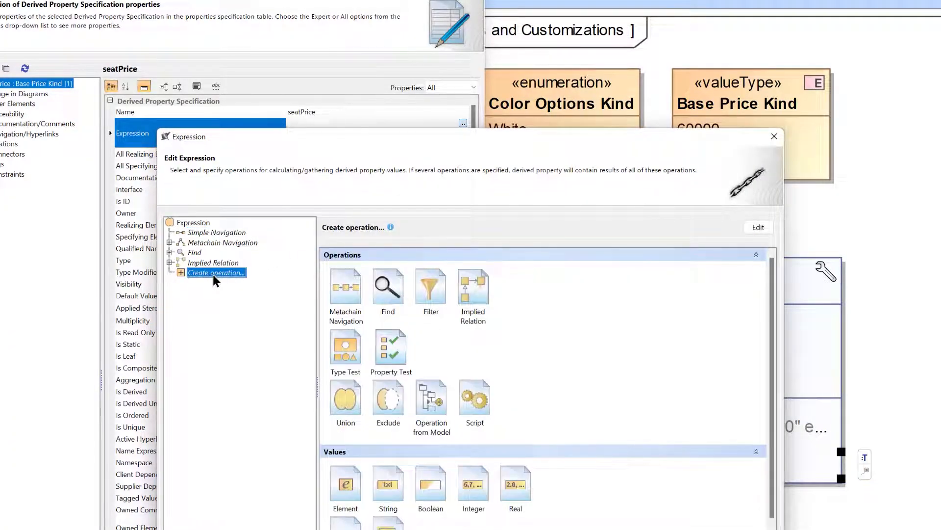
pyautogui.click(437, 398)
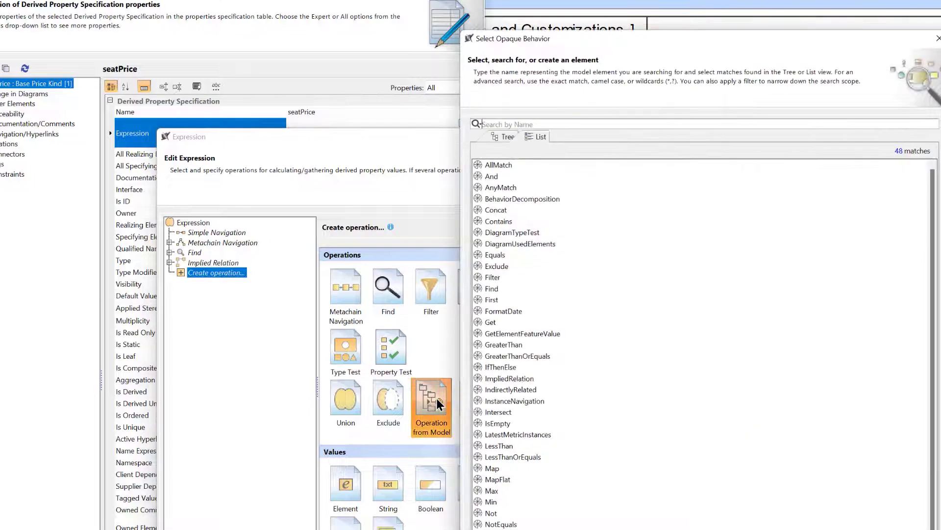
pyautogui.write('if')
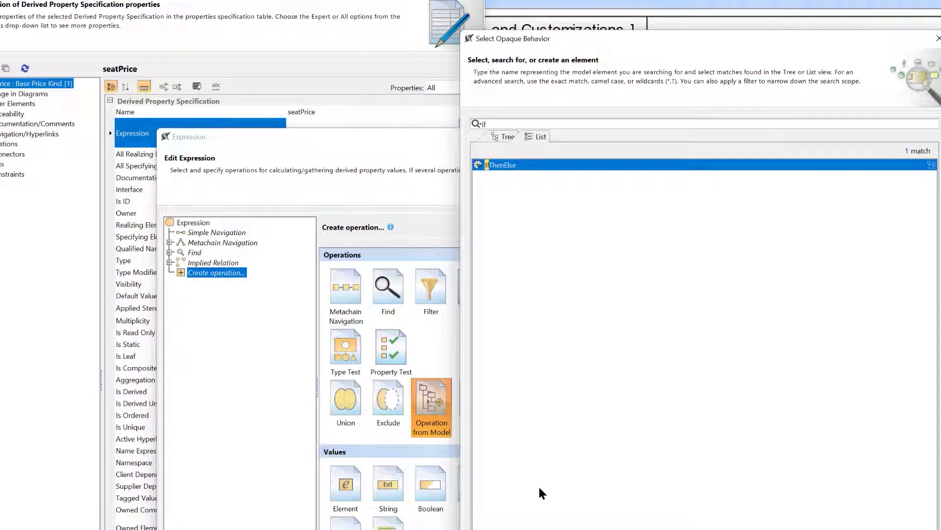
pyautogui.press('Return')
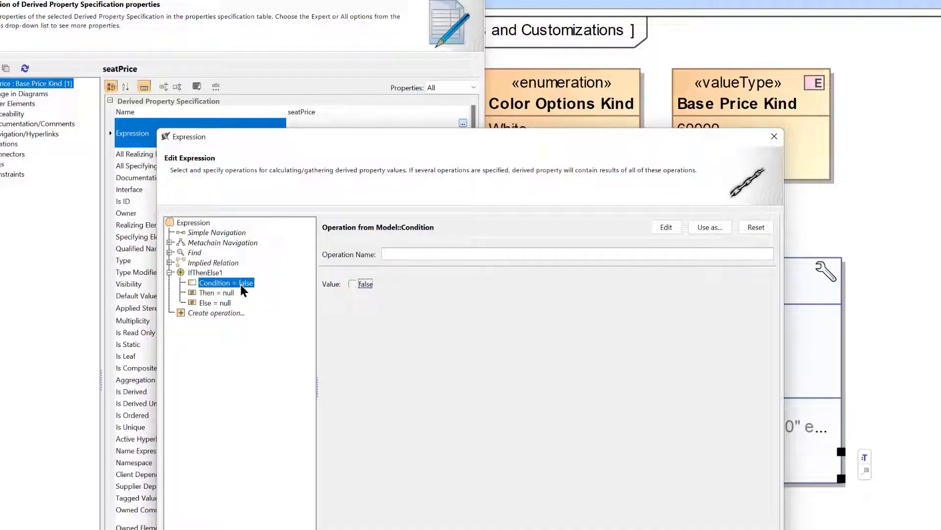
# Replace the IfThenElse condition with a Property Test that checks seatType for the value Leather
pyautogui.click(755, 227)
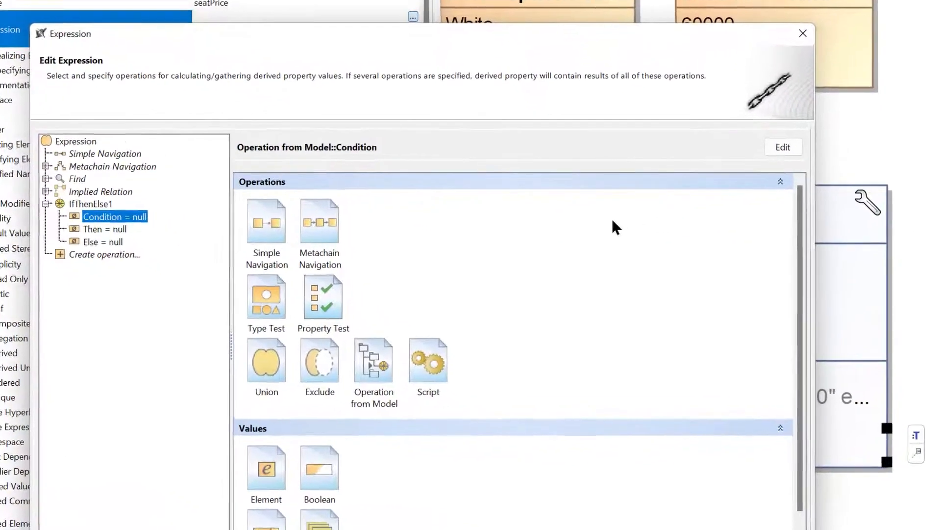
pyautogui.click(328, 293)
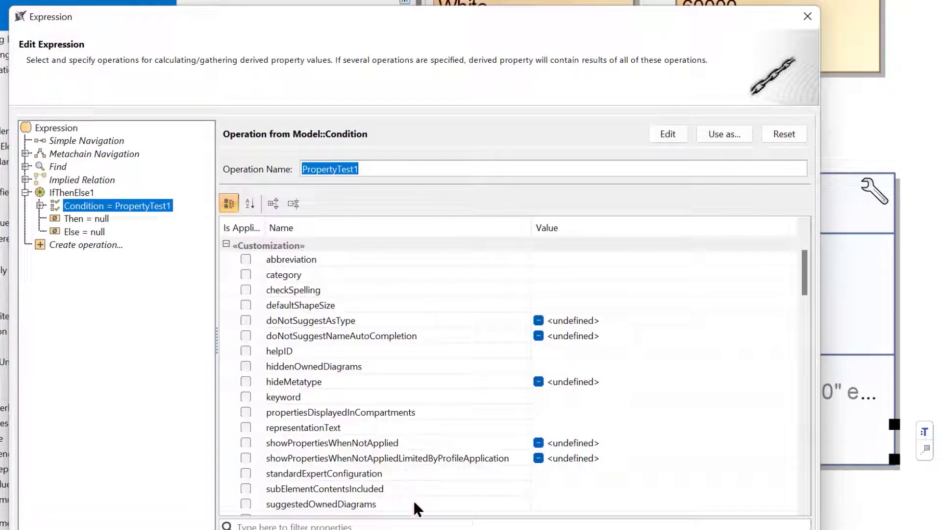
pyautogui.click(420, 524)
pyautogui.write('seat')
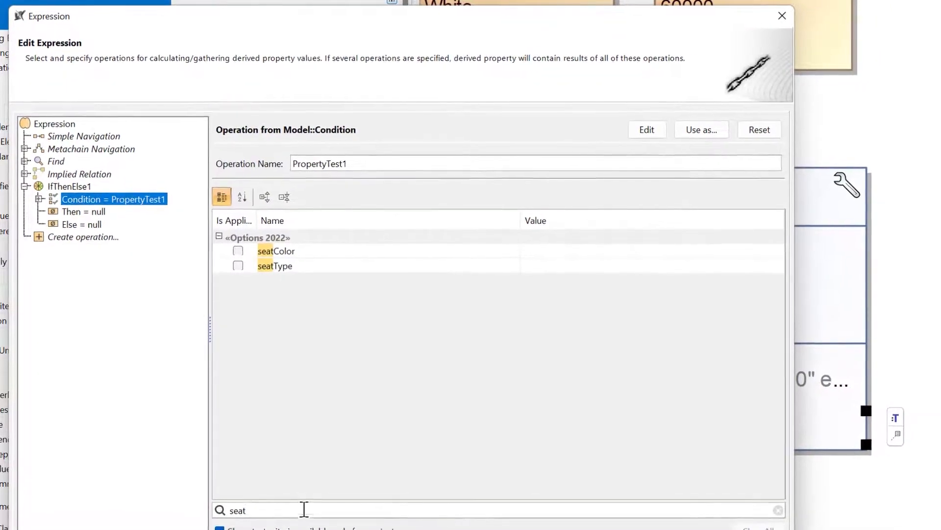
pyautogui.click(238, 265)
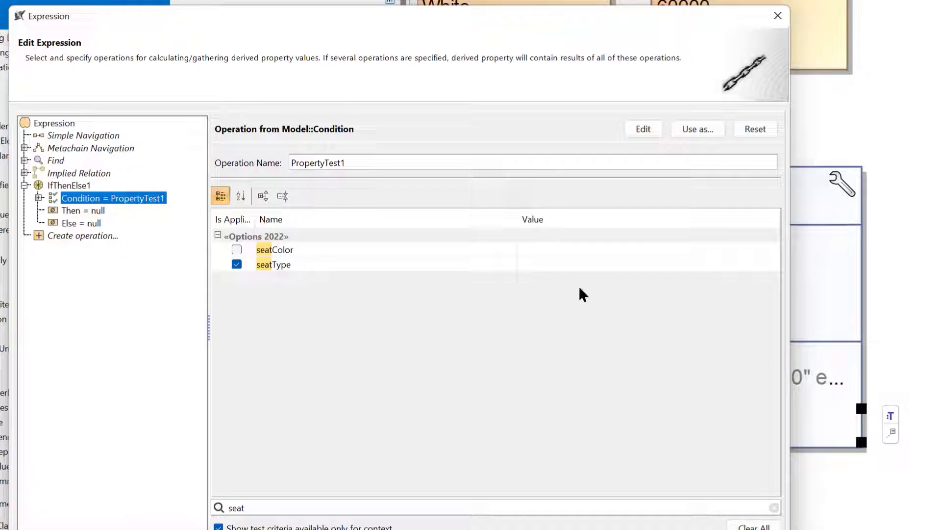
pyautogui.click(580, 269)
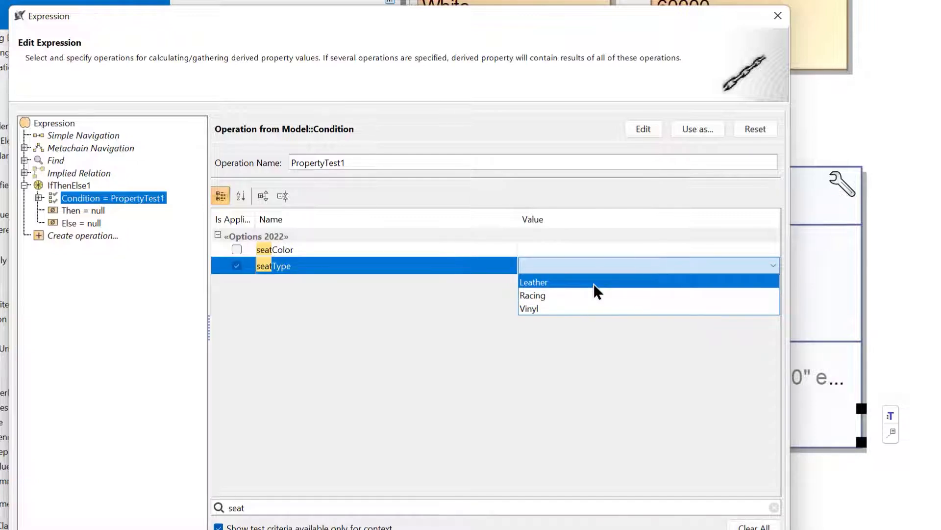
pyautogui.click(595, 283)
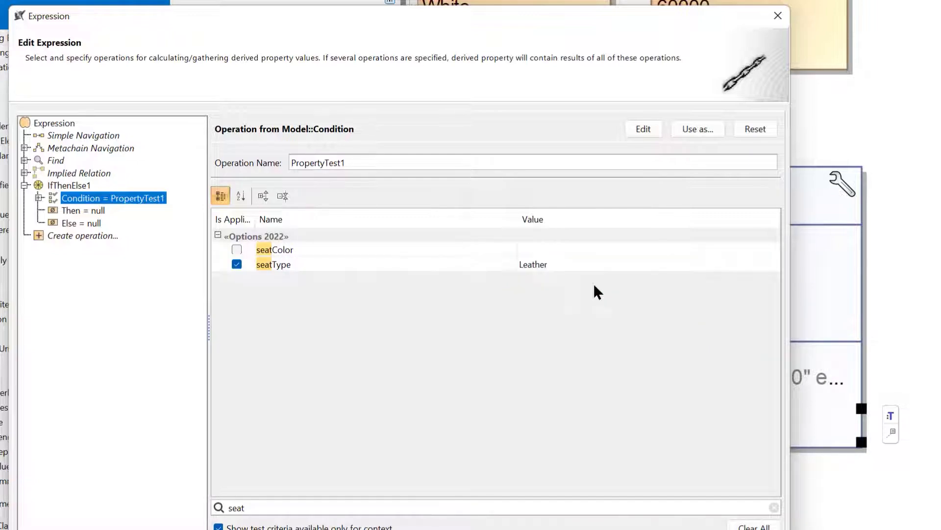
# Set the Then part of the IfThenElse operation to an Element value, choosing 60000 from any element
pyautogui.click(89, 211)
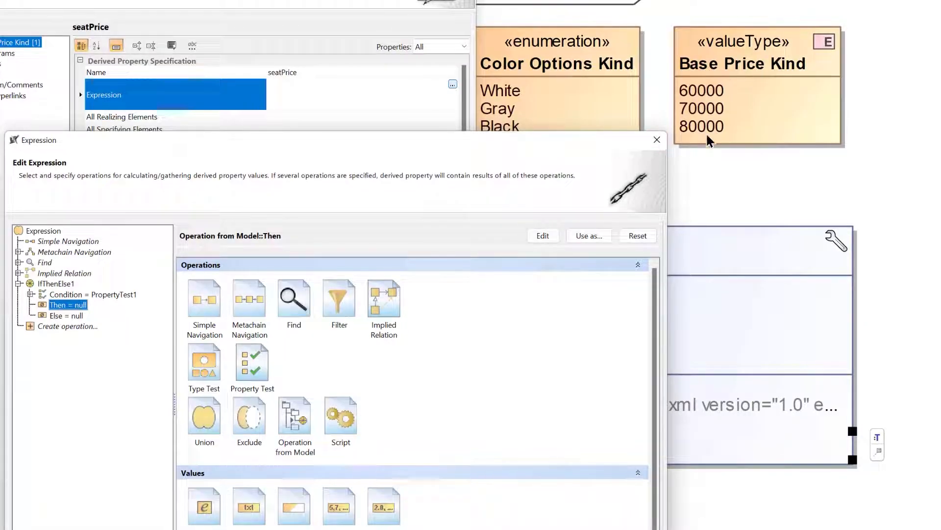
pyautogui.scroll(-1, 544, 364)
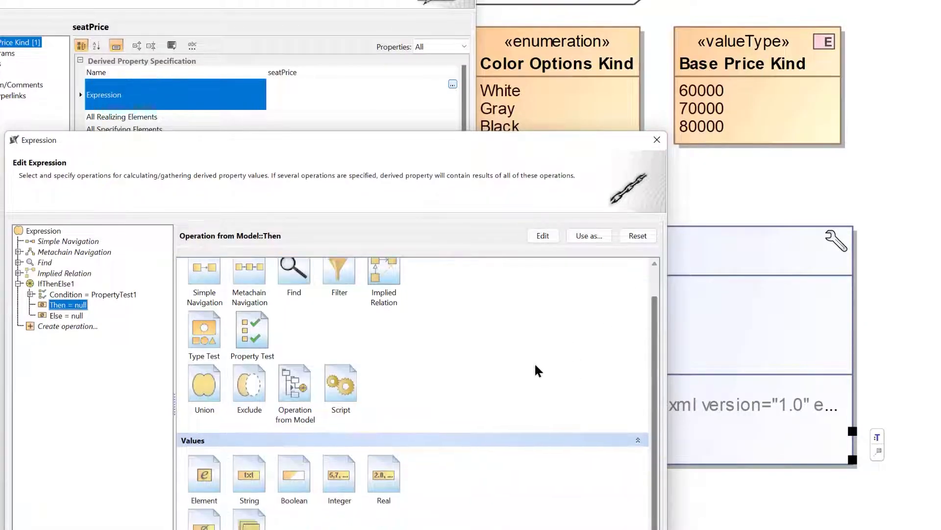
pyautogui.click(213, 478)
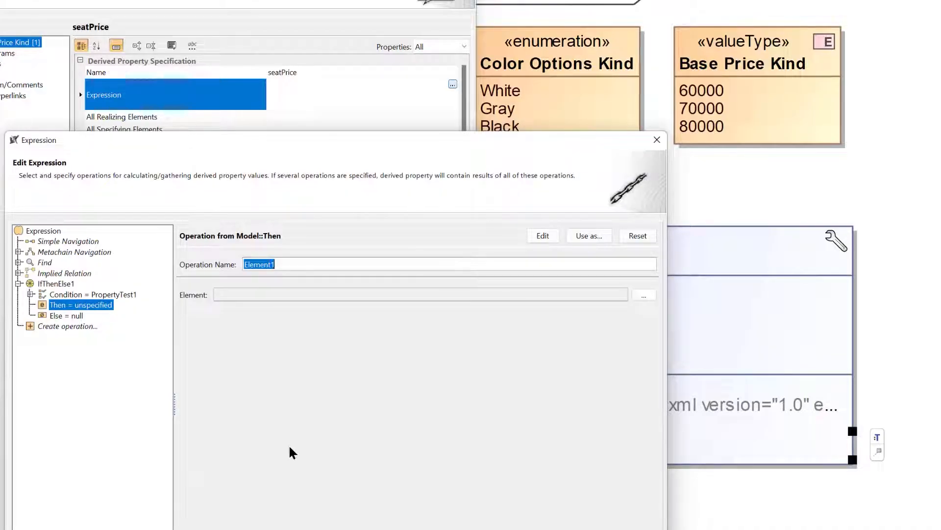
pyautogui.click(644, 295)
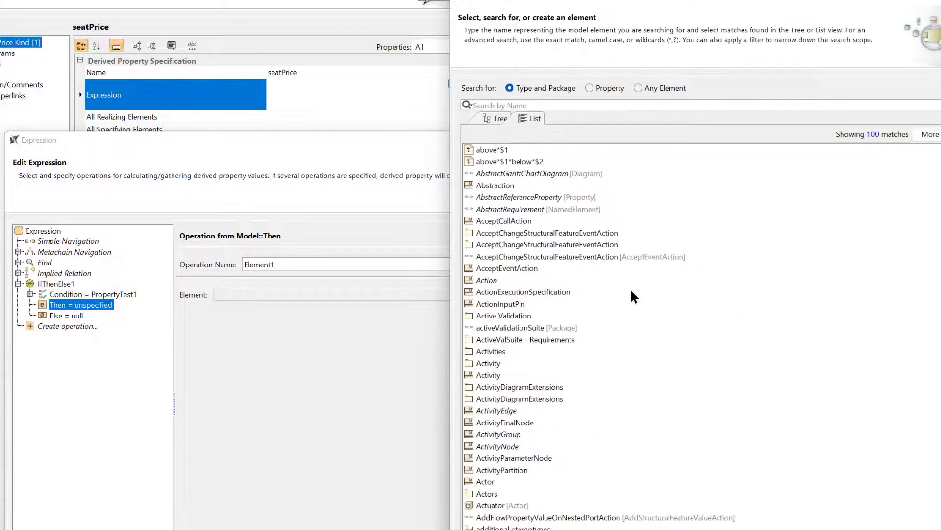
pyautogui.moveTo(727, 1); pyautogui.dragTo(454, 194)
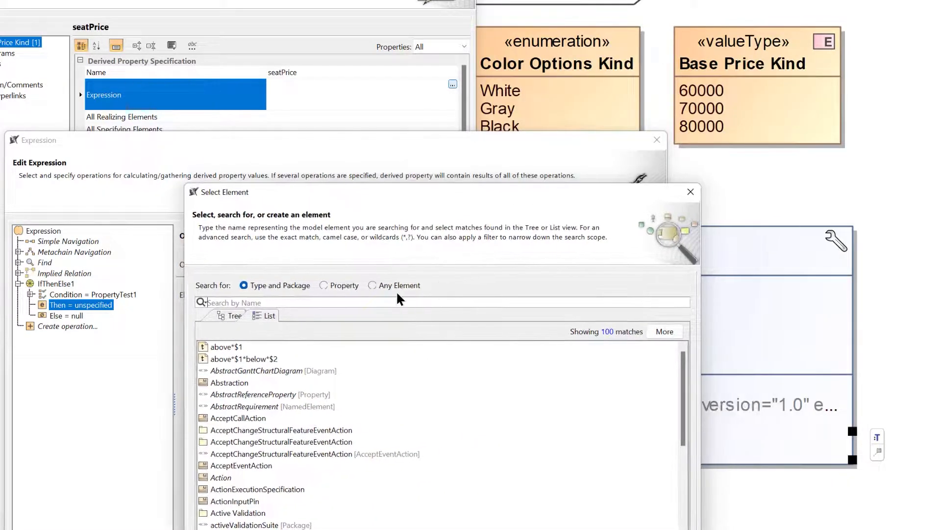
pyautogui.click(373, 286)
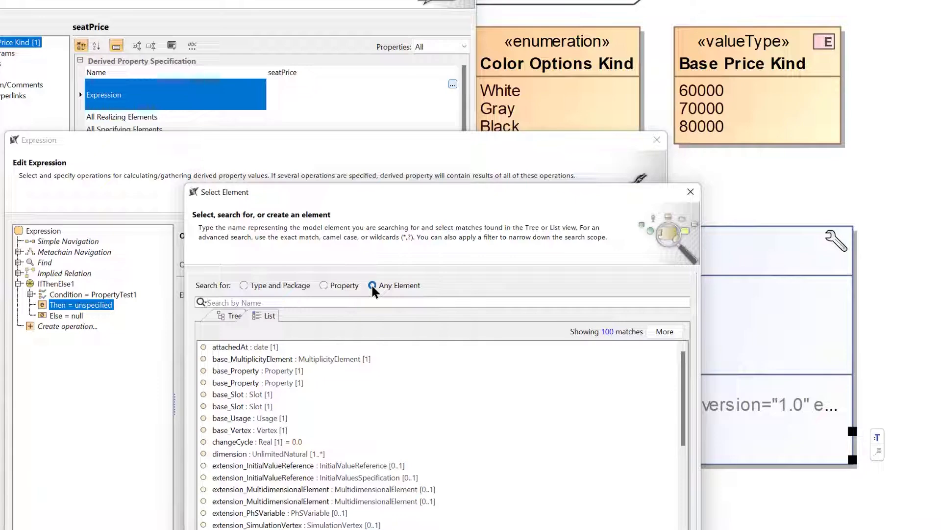
pyautogui.write('600')
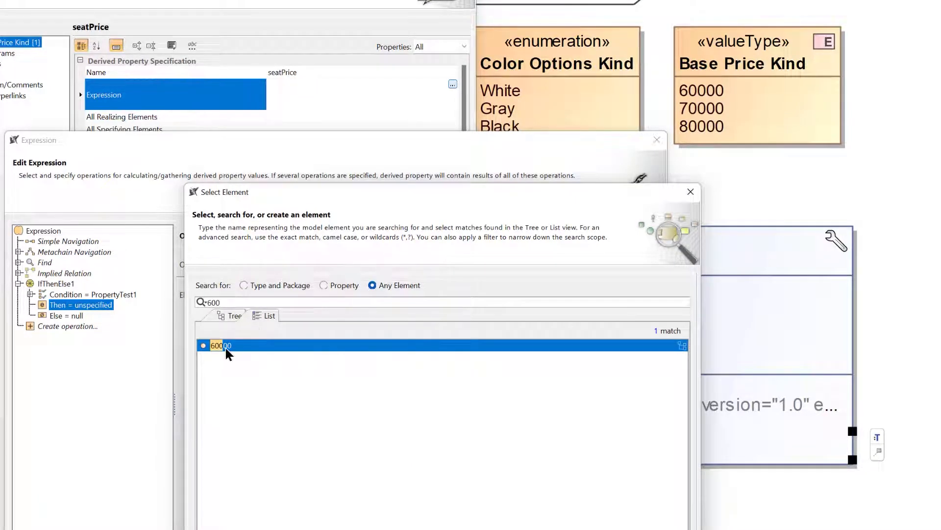
pyautogui.press('Return')
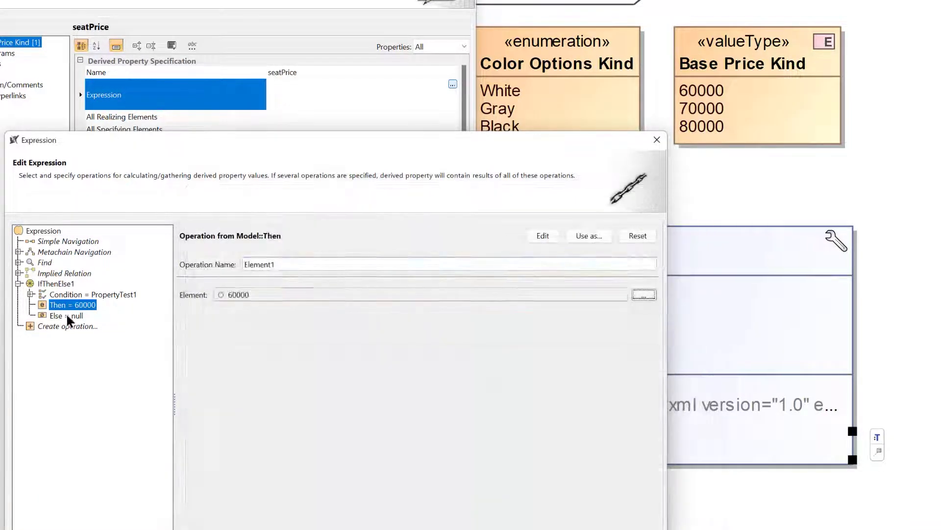
# Nest a second IfThenElse operation from the model in the Else part of the first one
pyautogui.click(67, 314)
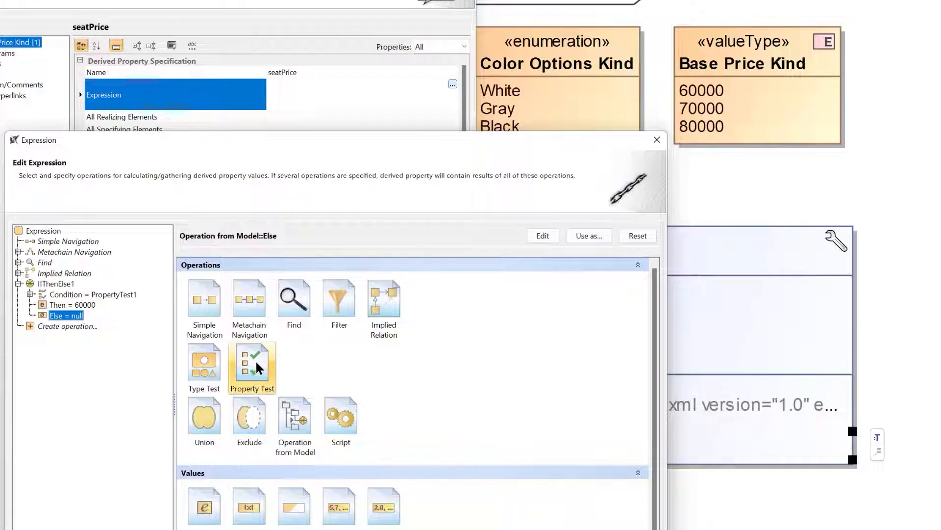
pyautogui.click(301, 424)
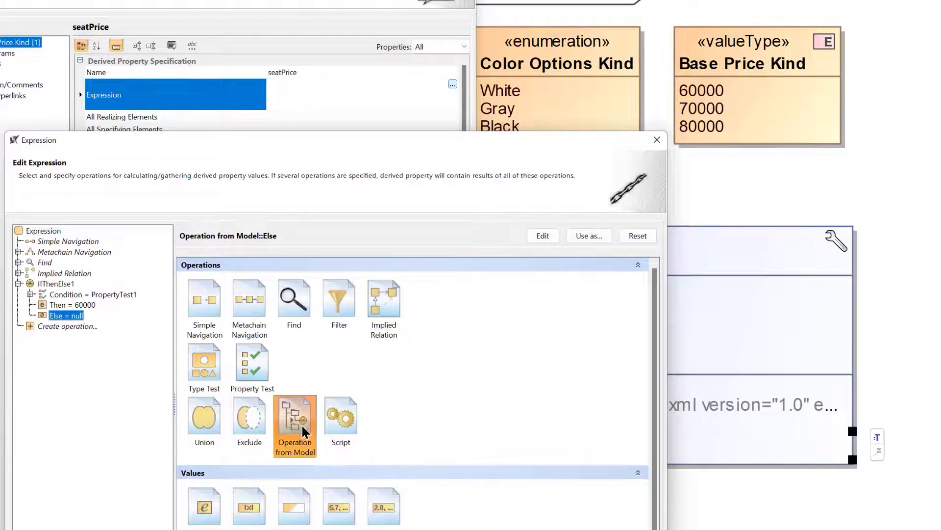
pyautogui.write('if')
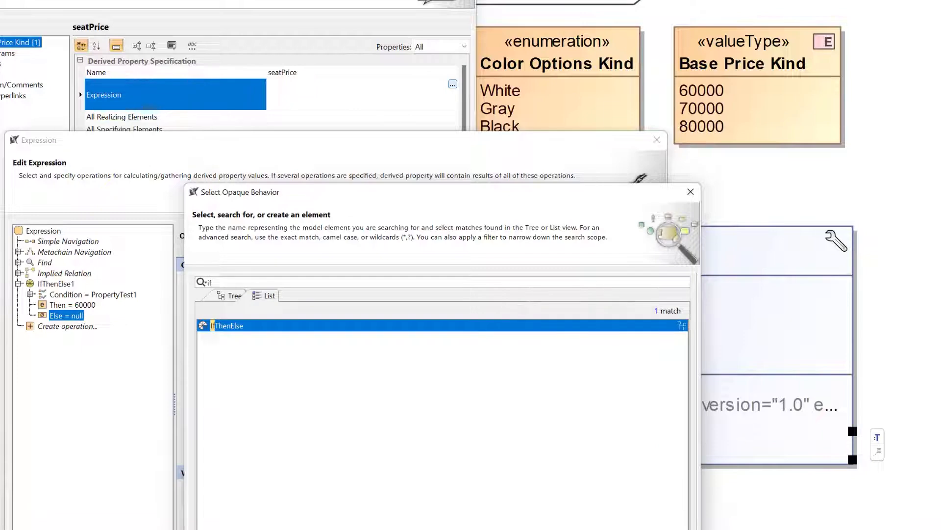
pyautogui.press('Return')
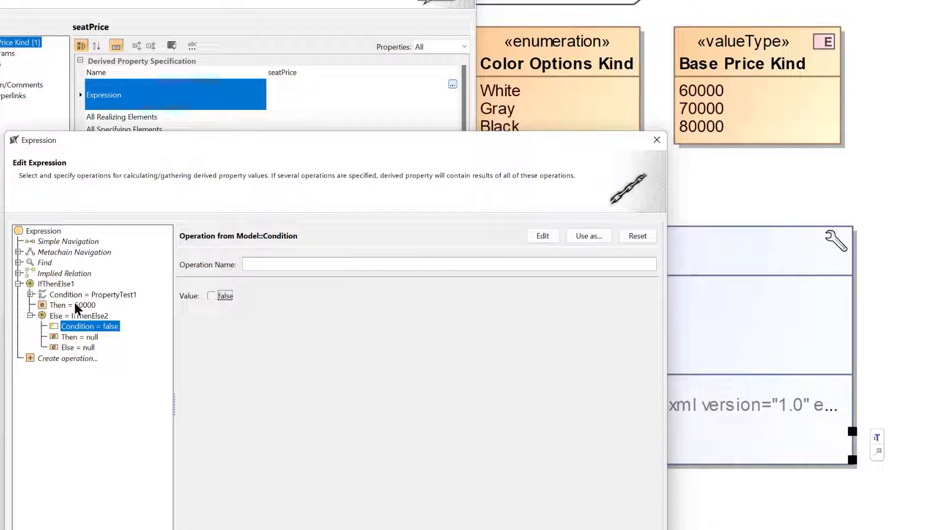
# Replace the nested IfThenElse condition with a Property Test that checks seatType for the value Racing
pyautogui.click(633, 241)
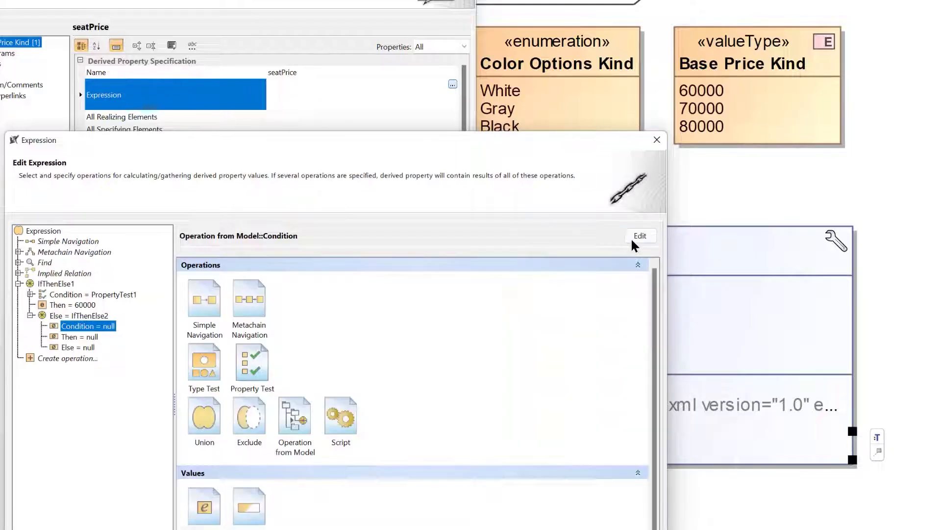
pyautogui.click(251, 362)
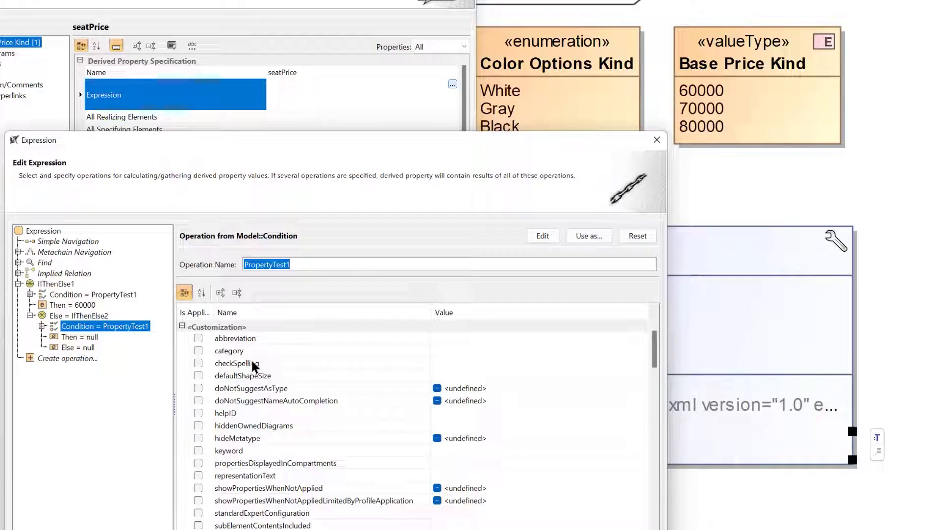
pyautogui.write('seat')
pyautogui.press('BackSpace')
pyautogui.press('BackSpace')
pyautogui.press('BackSpace')
pyautogui.press('BackSpace')
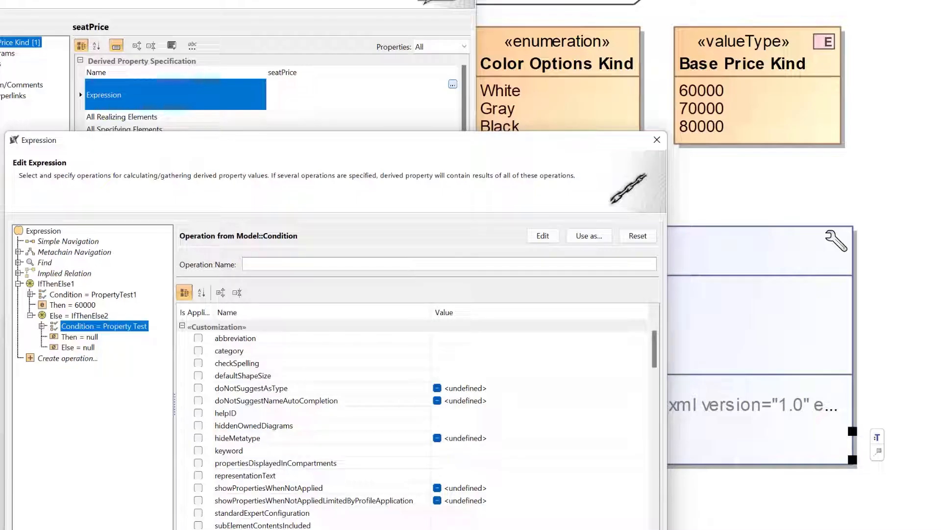
pyautogui.write('seat')
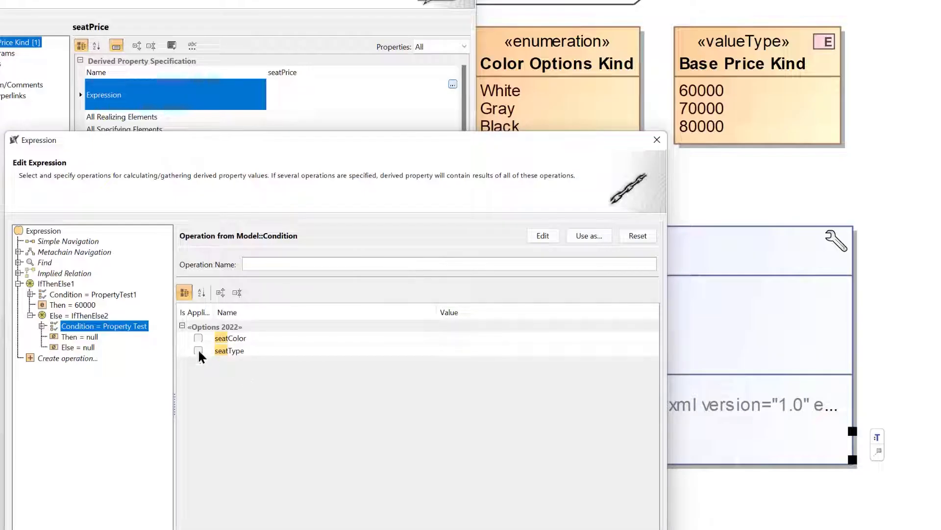
pyautogui.click(198, 351)
pyautogui.click(522, 351)
pyautogui.click(494, 373)
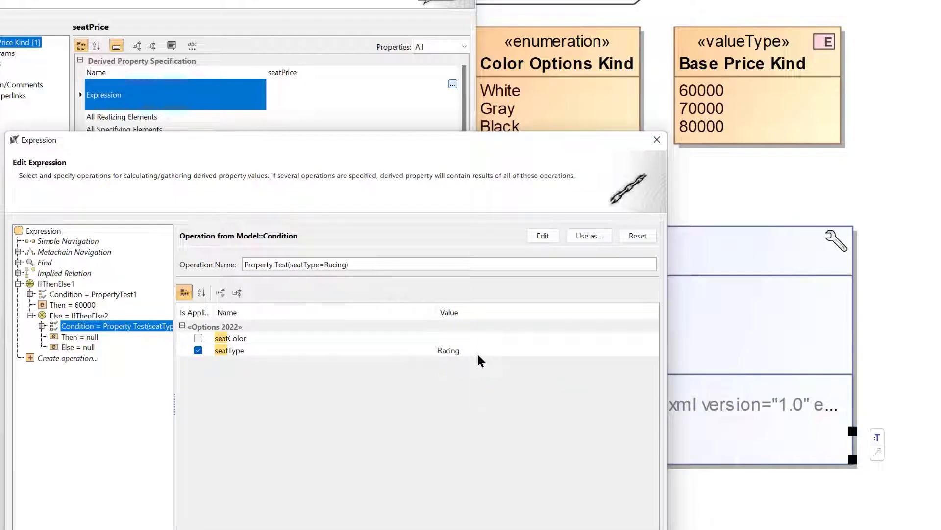
# Set the Then part of the nested IfThenElse operation to an Element value, choosing 70000 from any element
pyautogui.click(78, 337)
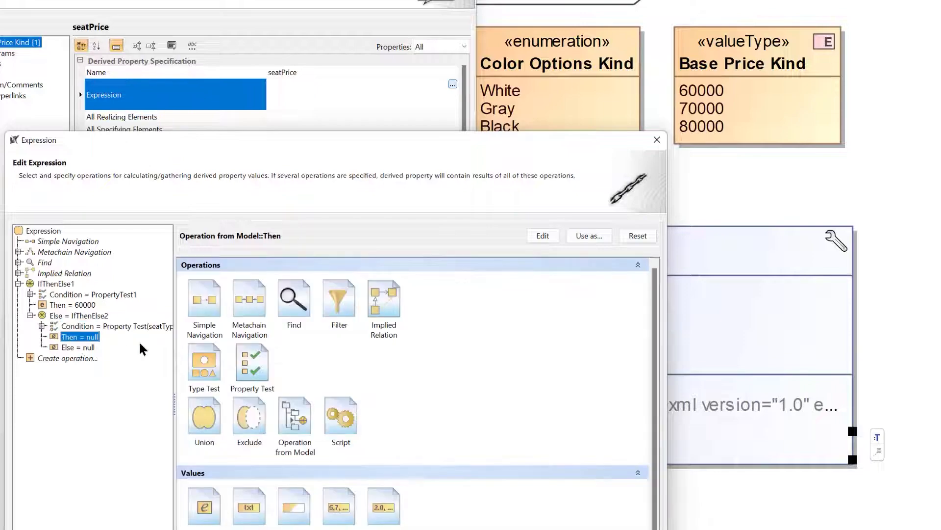
pyautogui.scroll(-1, 273, 414)
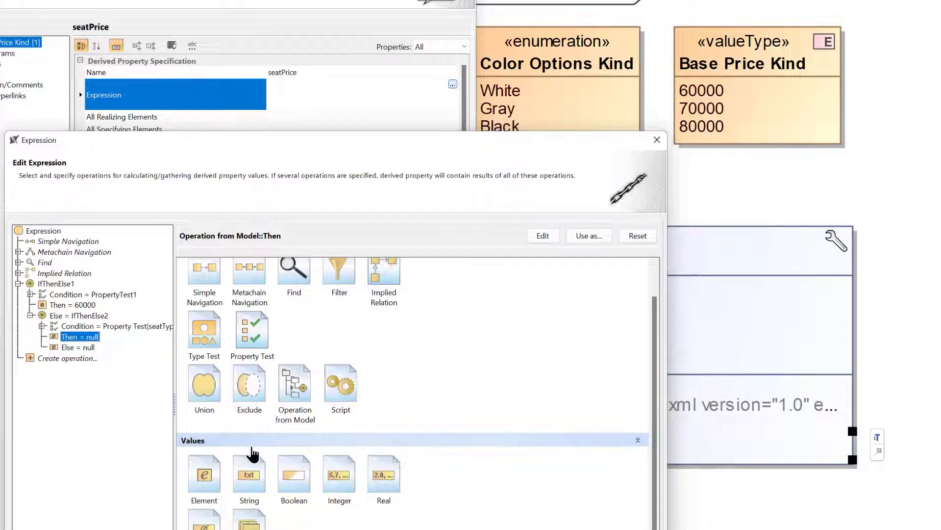
pyautogui.click(212, 475)
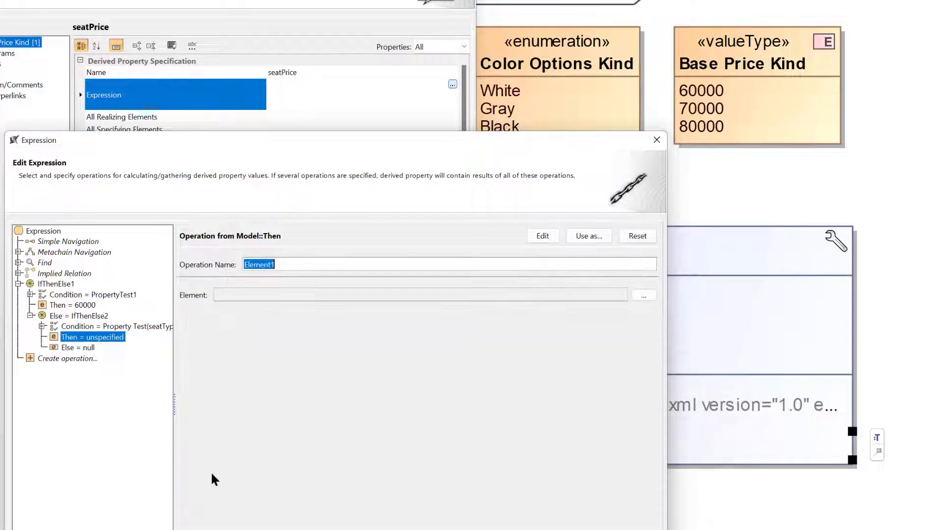
pyautogui.click(643, 295)
pyautogui.write('7000')
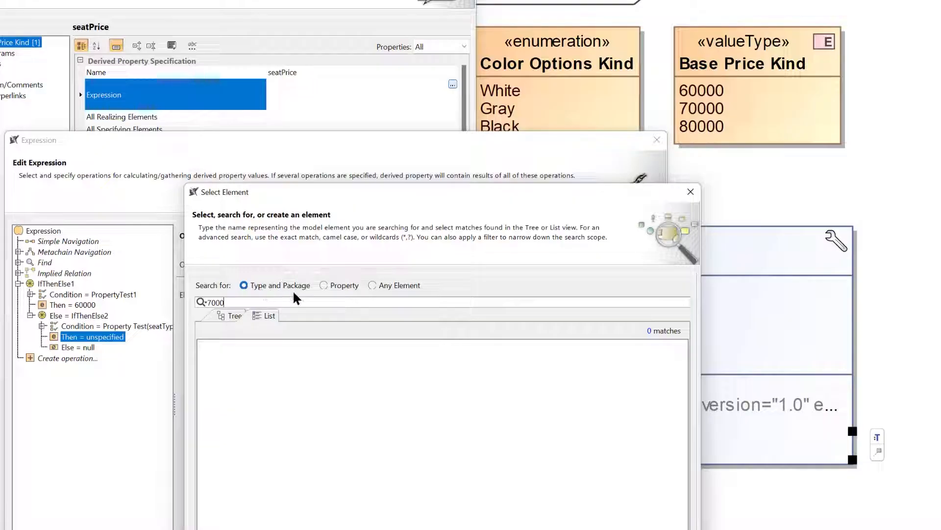
pyautogui.click(324, 285)
pyautogui.click(372, 285)
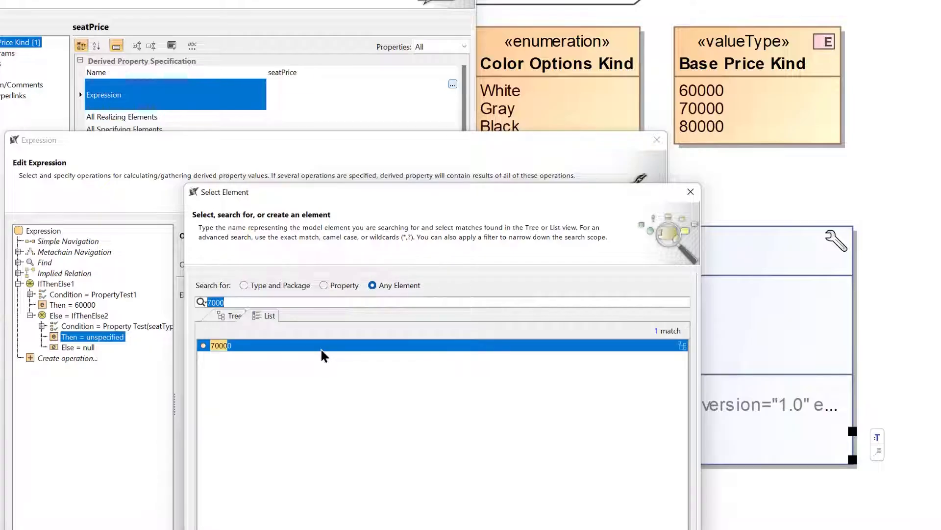
pyautogui.moveTo(429, 193); pyautogui.dragTo(428, 113)
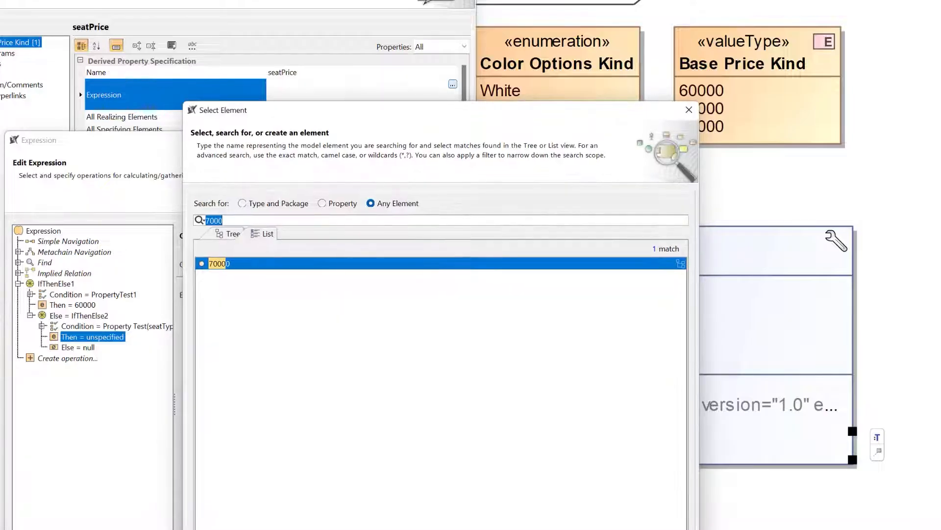
pyautogui.press('Return')
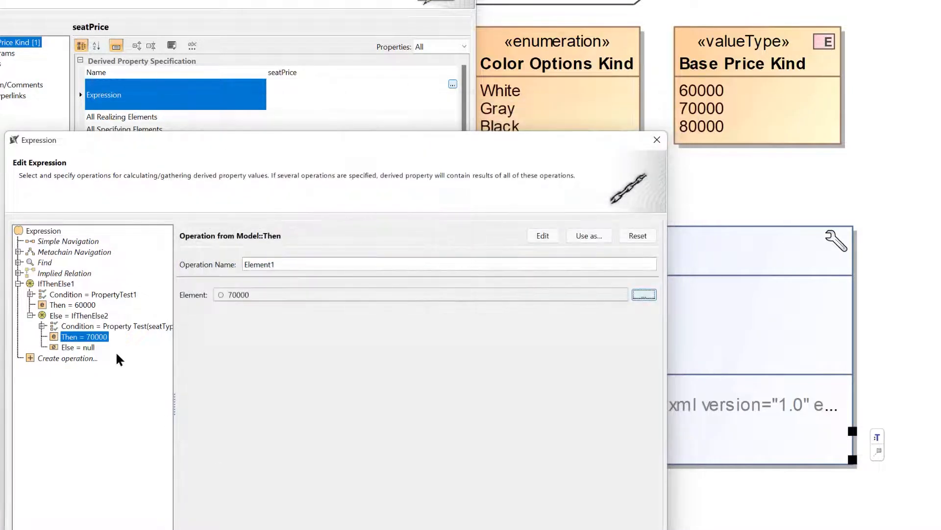
# Set the nested IfThenElse's Else part to the Element value 80000, then accept the expression and close the seatPrice specification
pyautogui.click(82, 348)
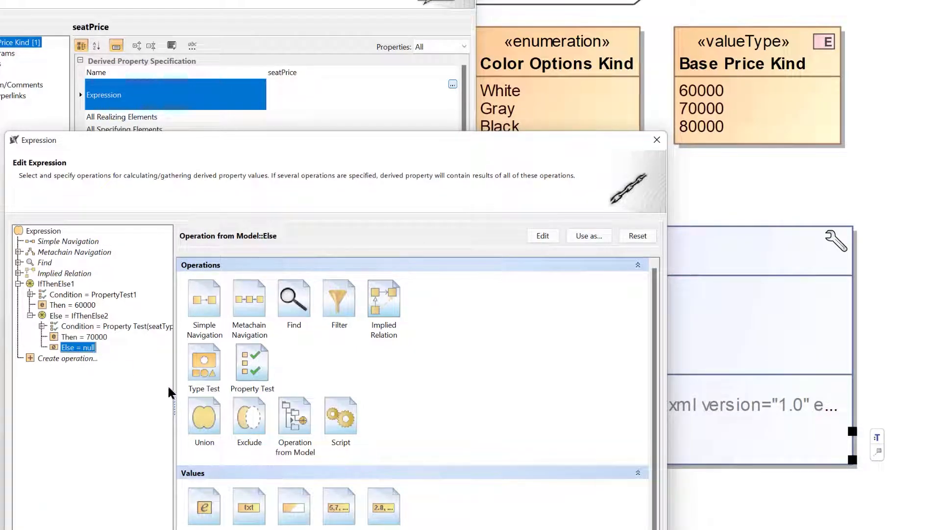
pyautogui.click(210, 496)
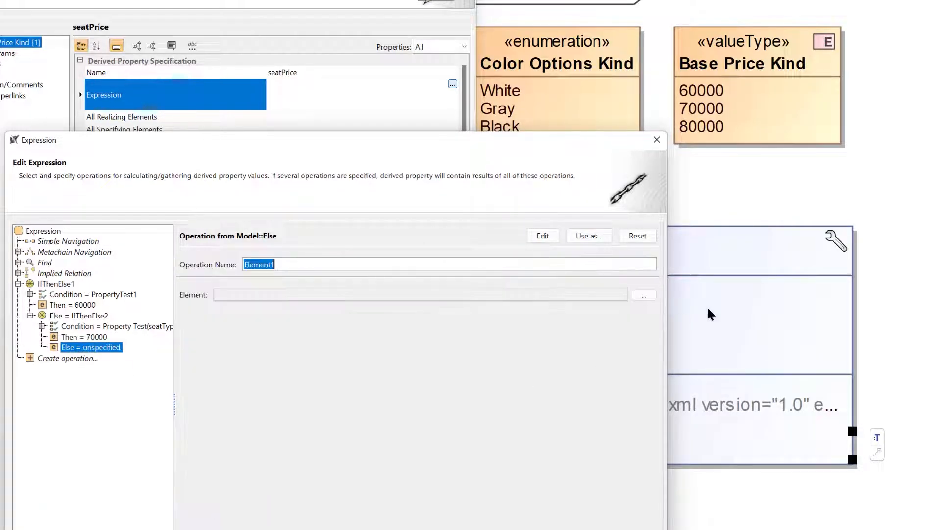
pyautogui.click(644, 296)
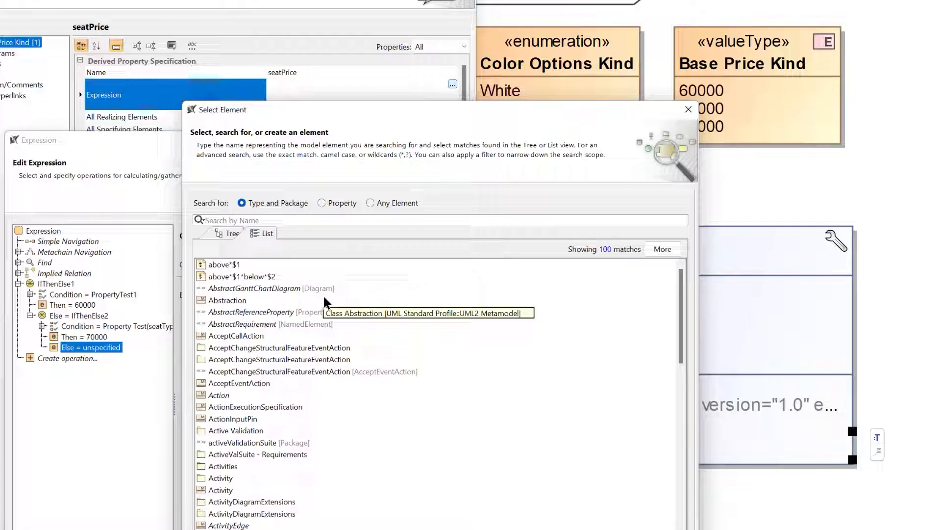
pyautogui.click(371, 203)
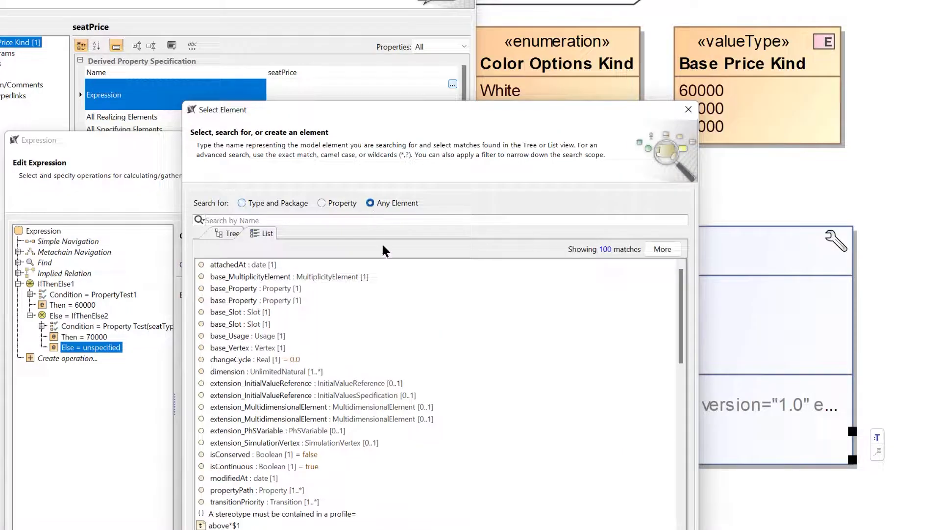
pyautogui.write('800')
pyautogui.press('Return')
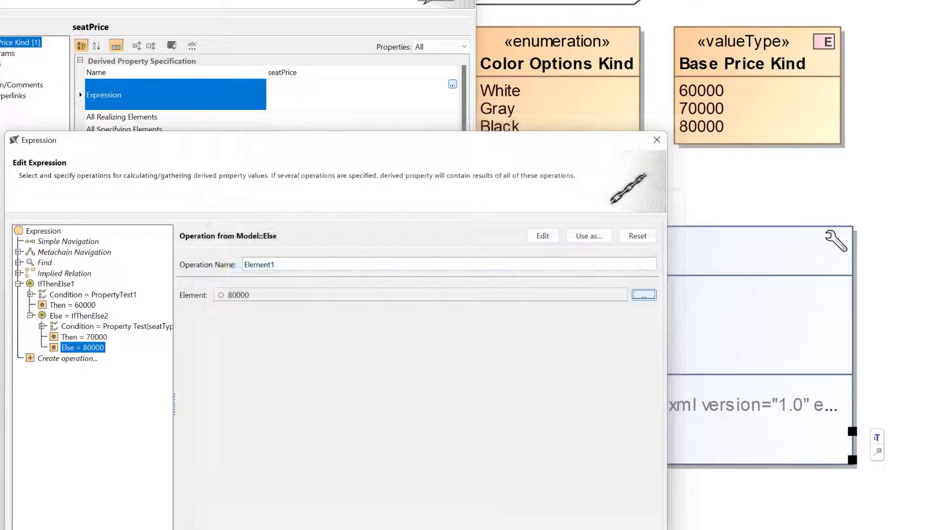
pyautogui.click(543, 529)
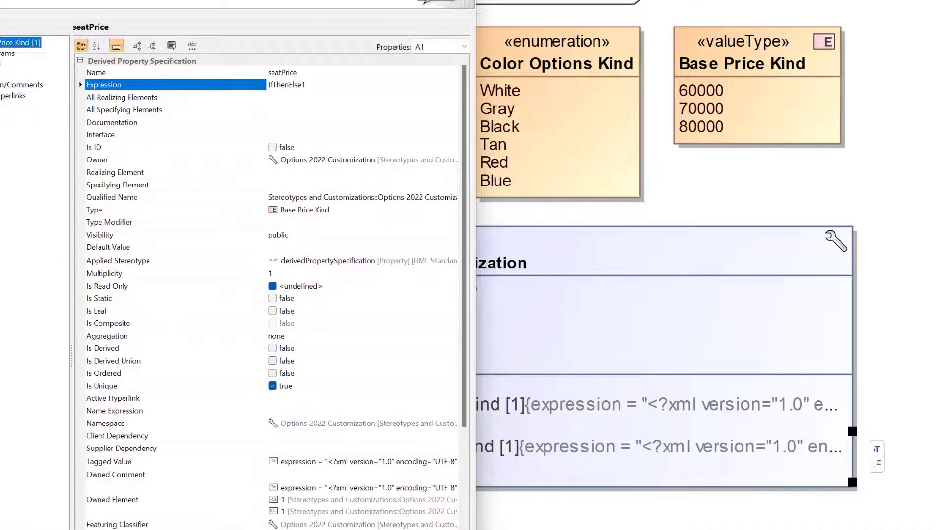
pyautogui.click(319, 529)
pyautogui.click(333, 527)
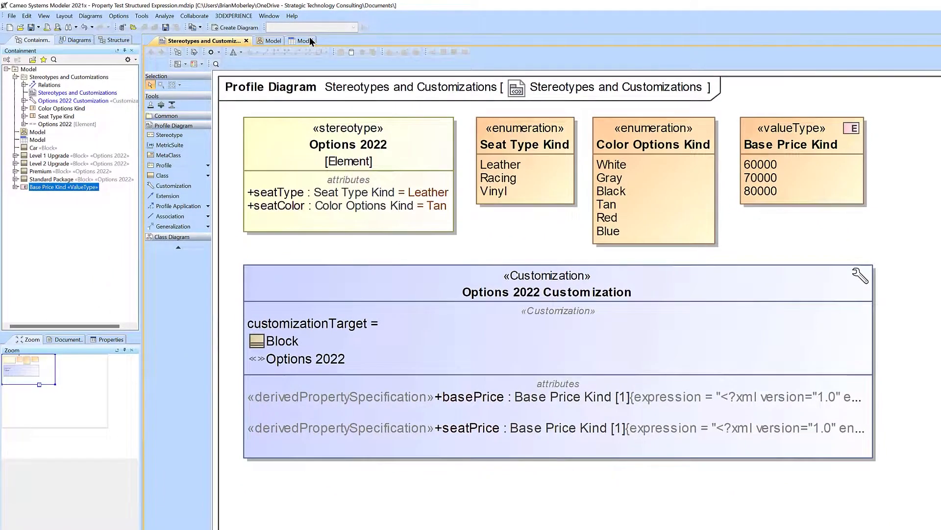
# Save the project and refresh the Stereotypes and Customizations diagram
pyautogui.click(29, 27)
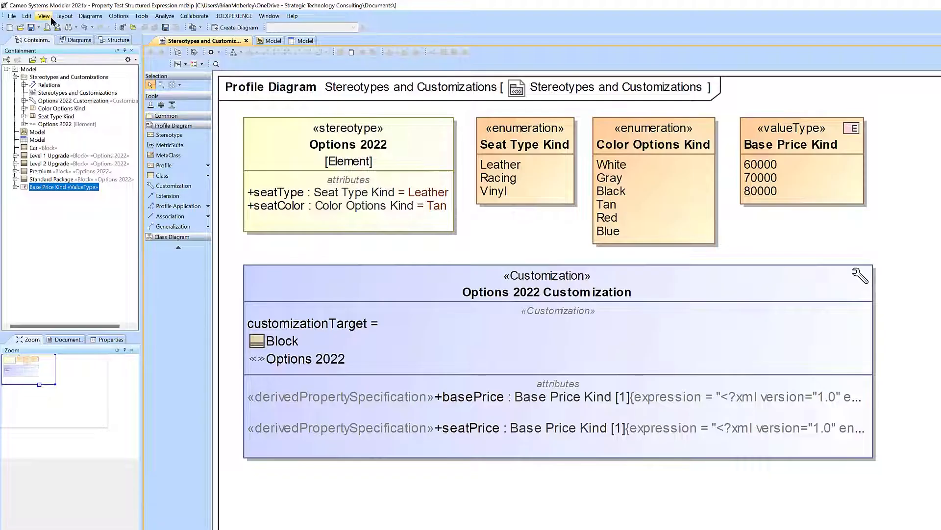
pyautogui.click(48, 17)
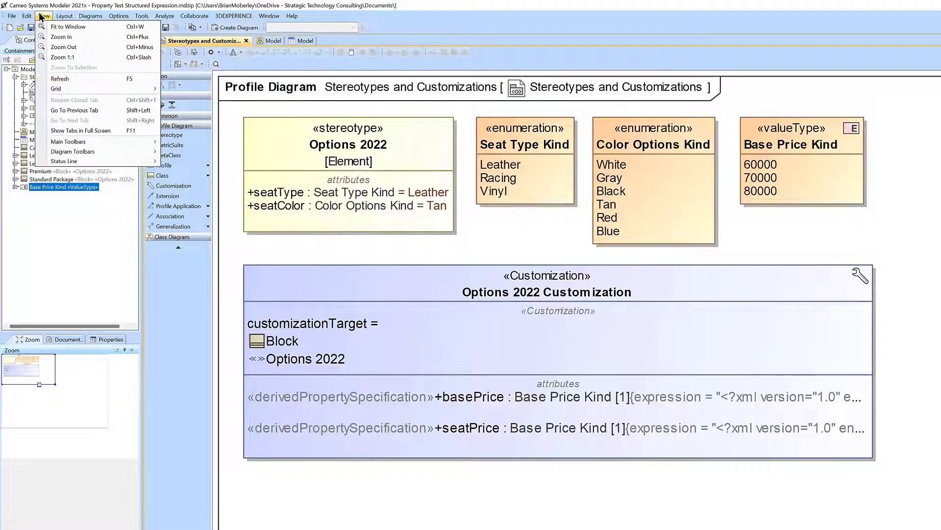
pyautogui.click(106, 78)
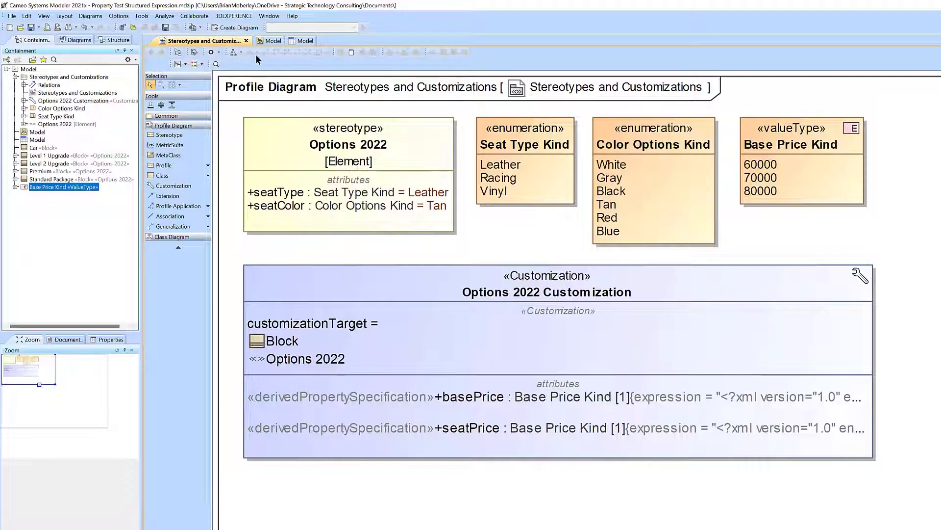
# Add the Seat Price column to the Model table of Options 2022 blocks
pyautogui.click(298, 40)
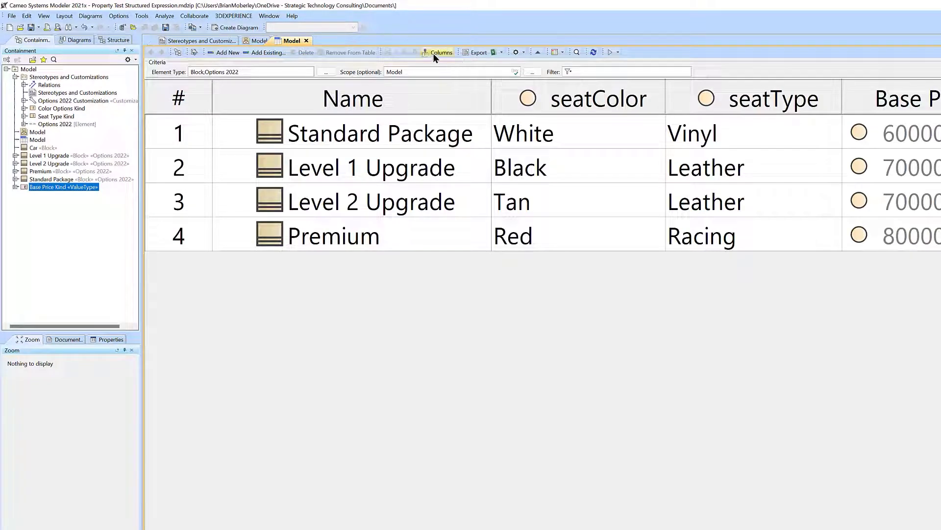
pyautogui.click(434, 53)
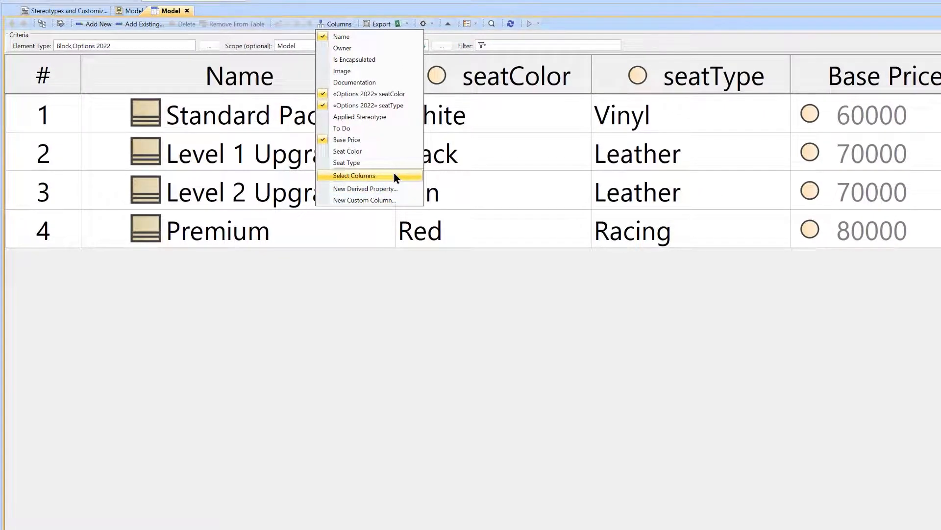
pyautogui.click(394, 174)
pyautogui.write('seat')
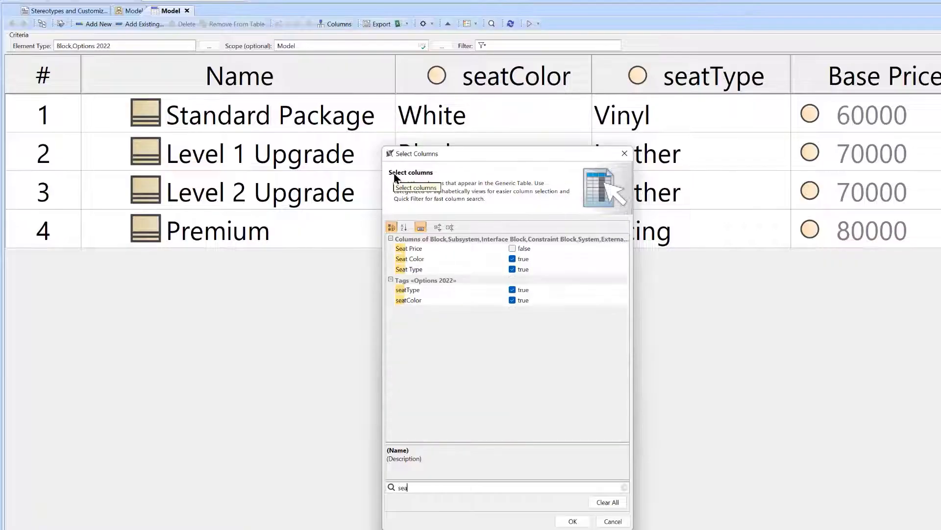
pyautogui.click(512, 248)
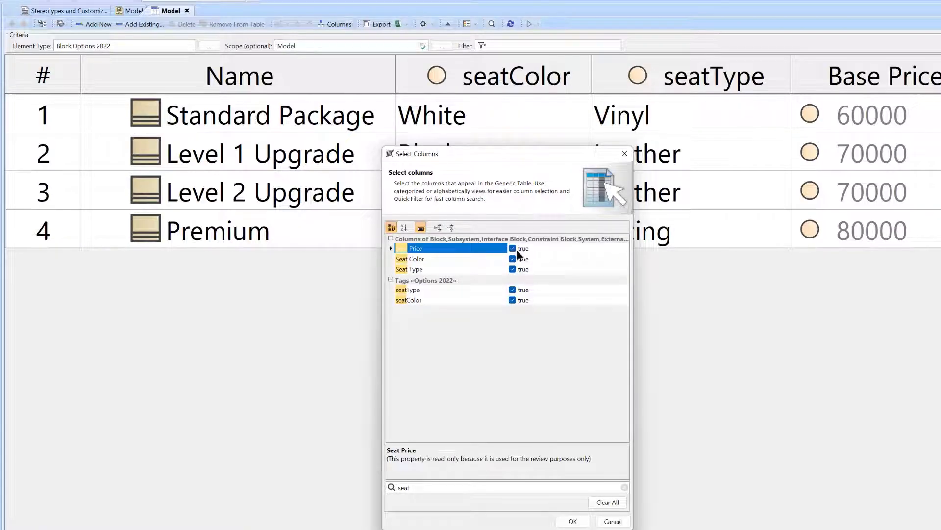
pyautogui.click(573, 520)
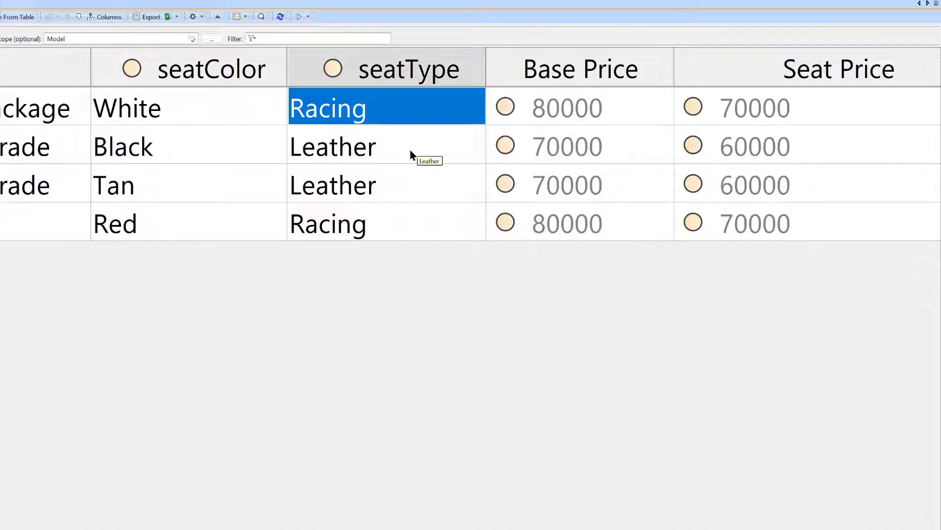
# Set seatType to Racing for Standard Package, Level 1 Upgrade and Level 2 Upgrade, and to Vinyl for Premium
pyautogui.click(410, 149)
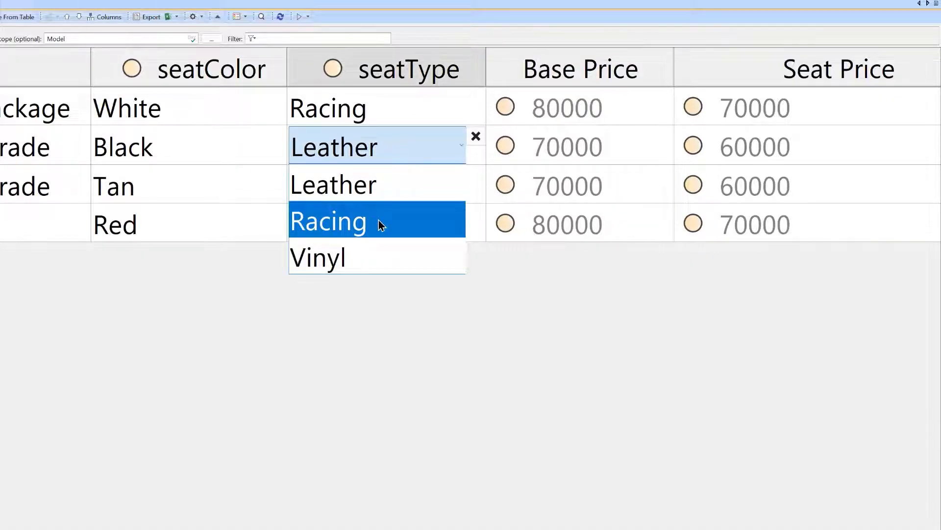
pyautogui.click(378, 220)
pyautogui.click(419, 188)
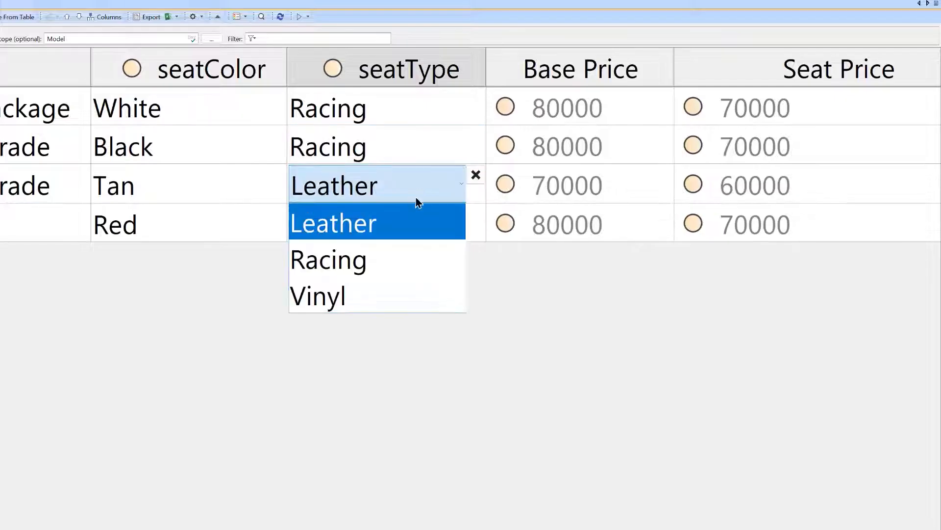
pyautogui.click(410, 270)
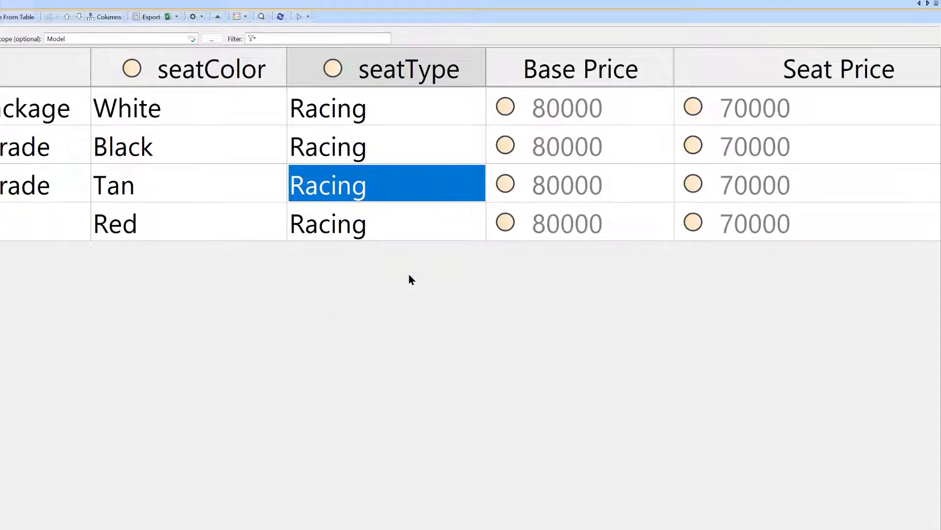
pyautogui.click(404, 223)
pyautogui.click(387, 332)
pyautogui.click(437, 250)
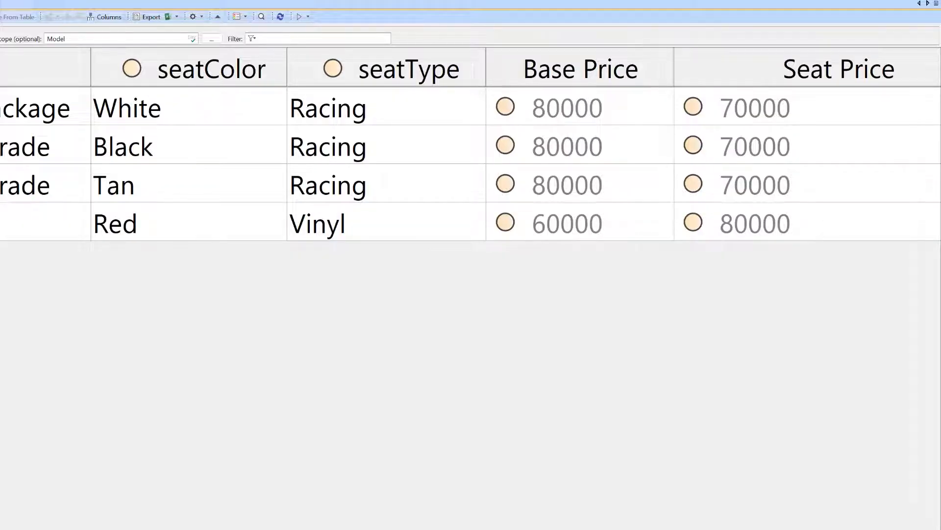
# Open the Seat Price column's derived property for editing and expand its first and nested IfThenElse operations
pyautogui.hscroll(2, 868, 69)
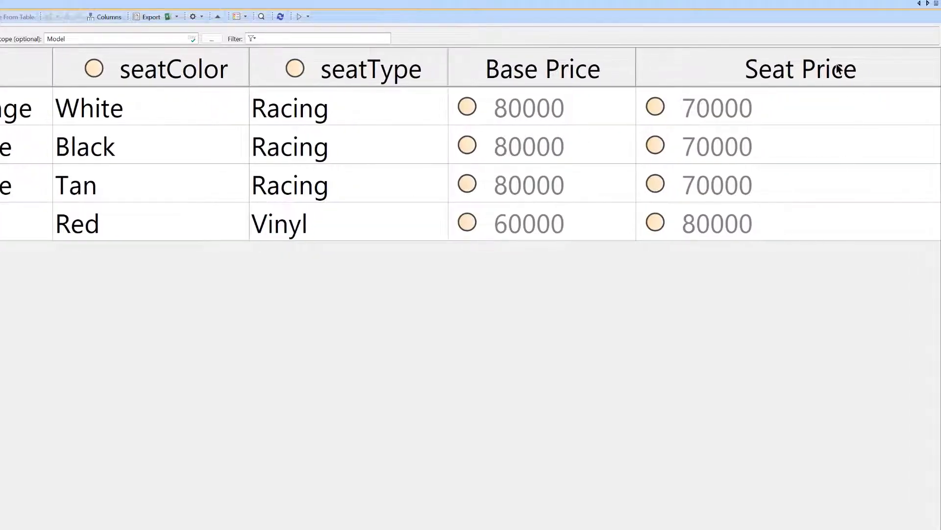
pyautogui.rightClick(838, 69)
pyautogui.click(844, 109)
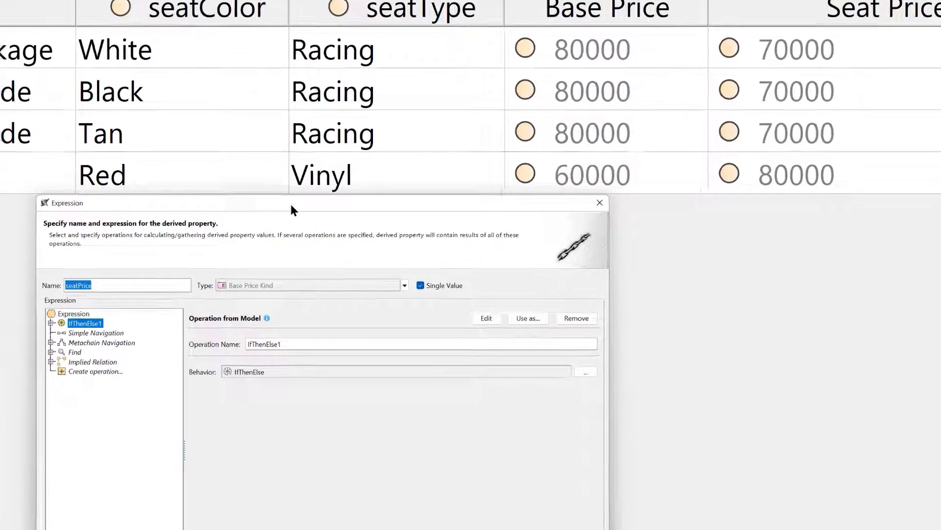
pyautogui.moveTo(290, 210); pyautogui.dragTo(259, 141)
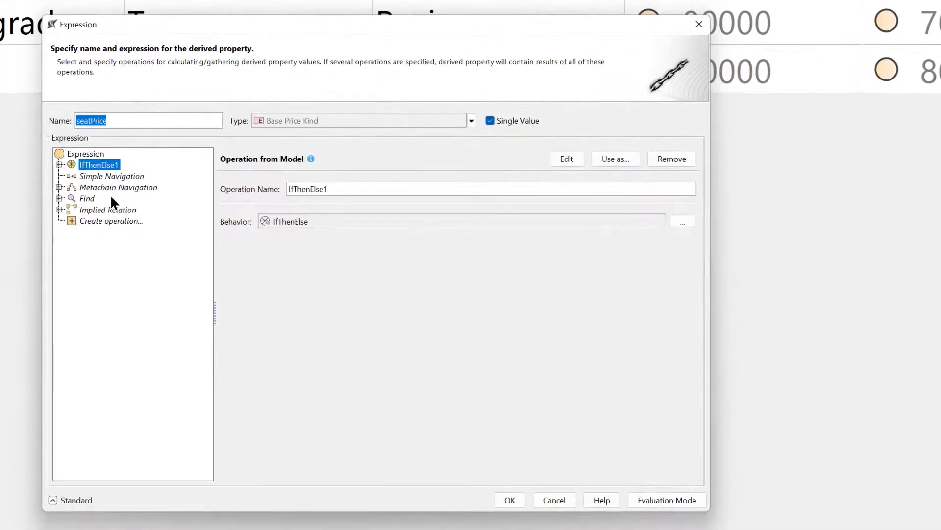
pyautogui.click(60, 165)
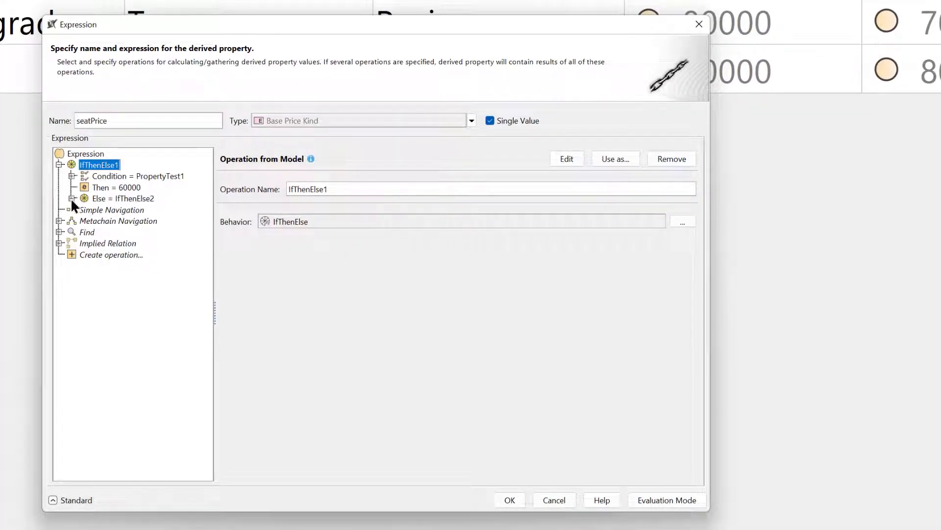
pyautogui.click(72, 198)
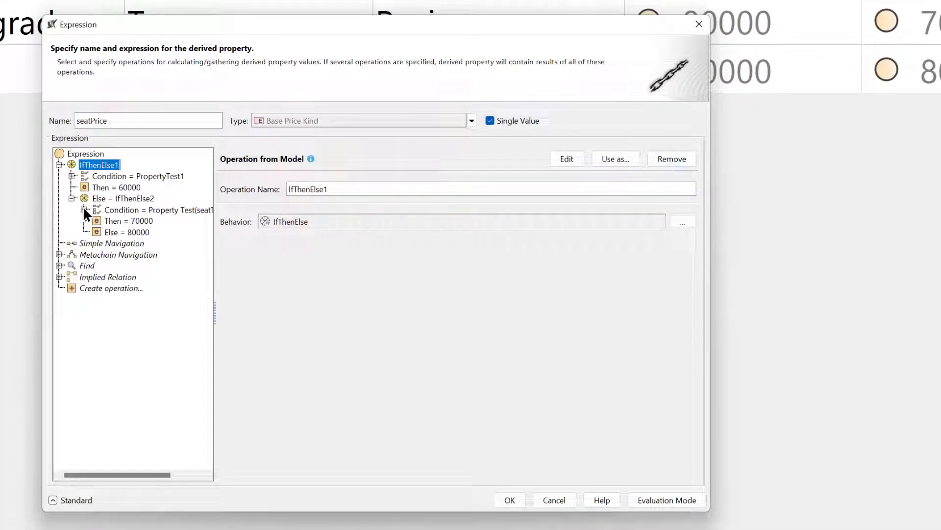
# Replace the nested IfThenElse2 condition, a seatType Racing property test, with an Operation from Model using And
pyautogui.click(116, 209)
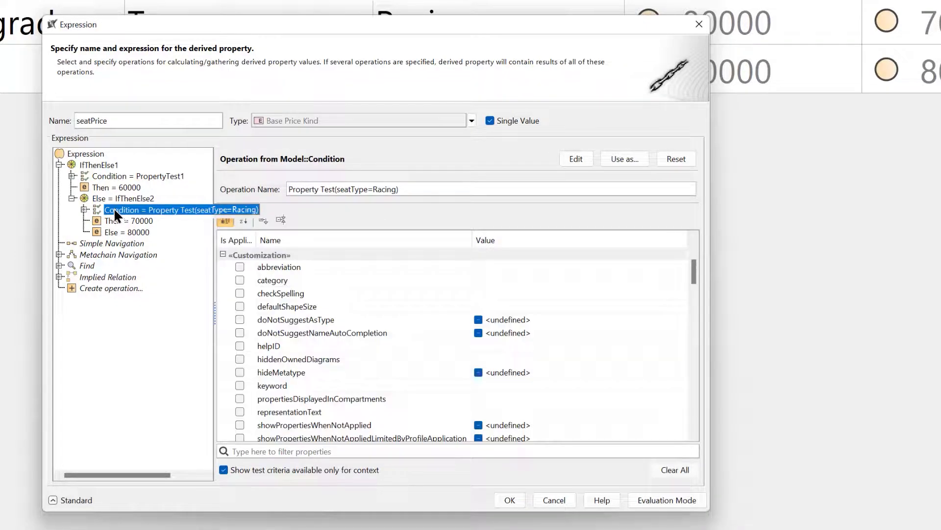
pyautogui.click(114, 199)
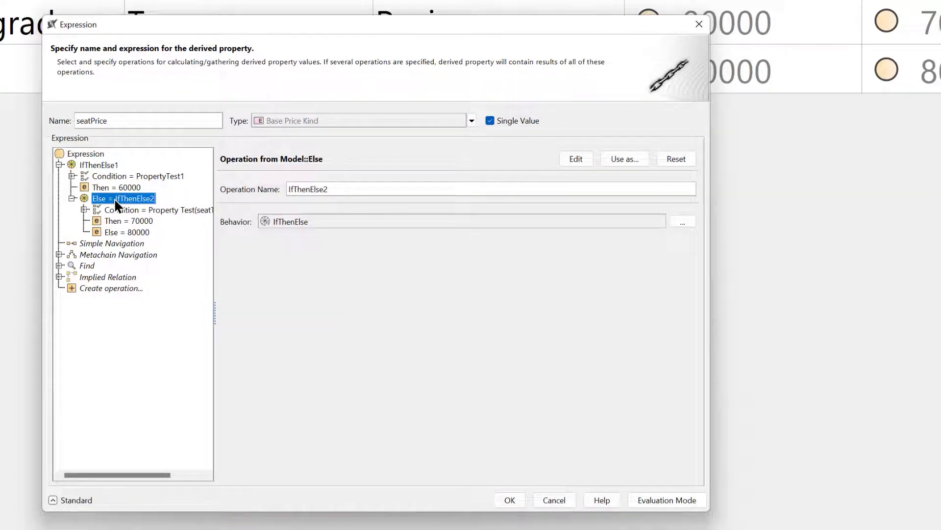
pyautogui.click(122, 210)
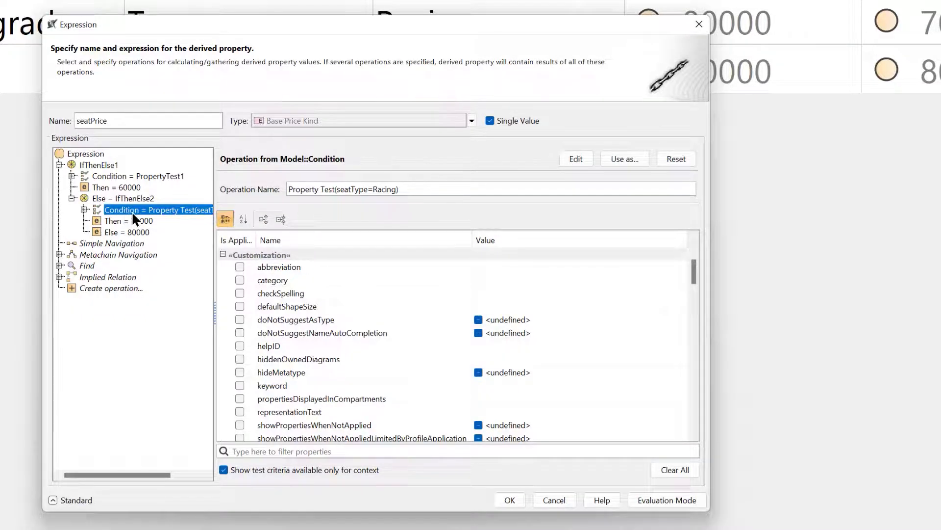
pyautogui.click(676, 157)
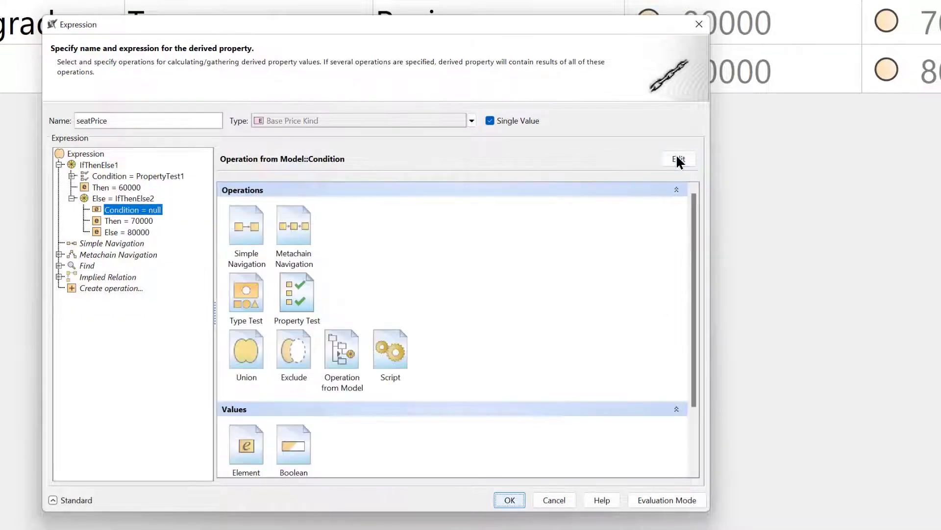
pyautogui.doubleClick(342, 349)
pyautogui.write('and')
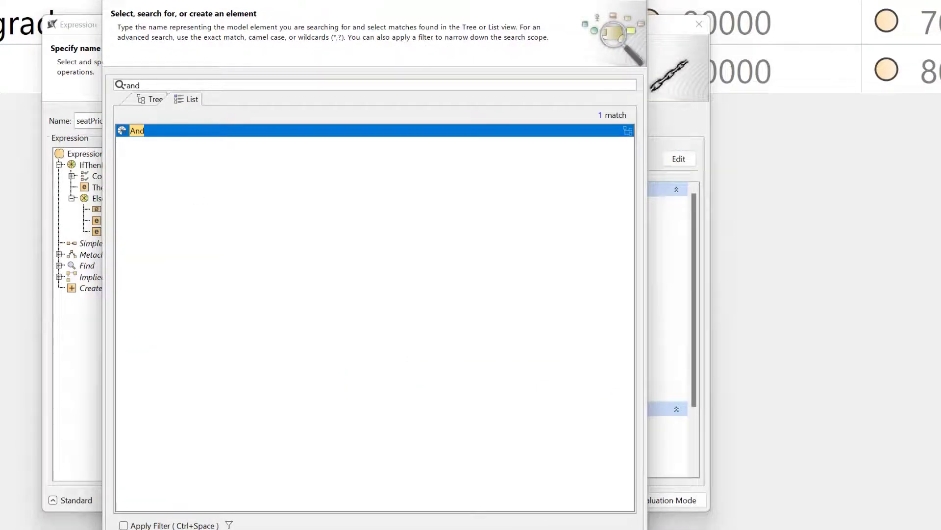
pyautogui.press('Return')
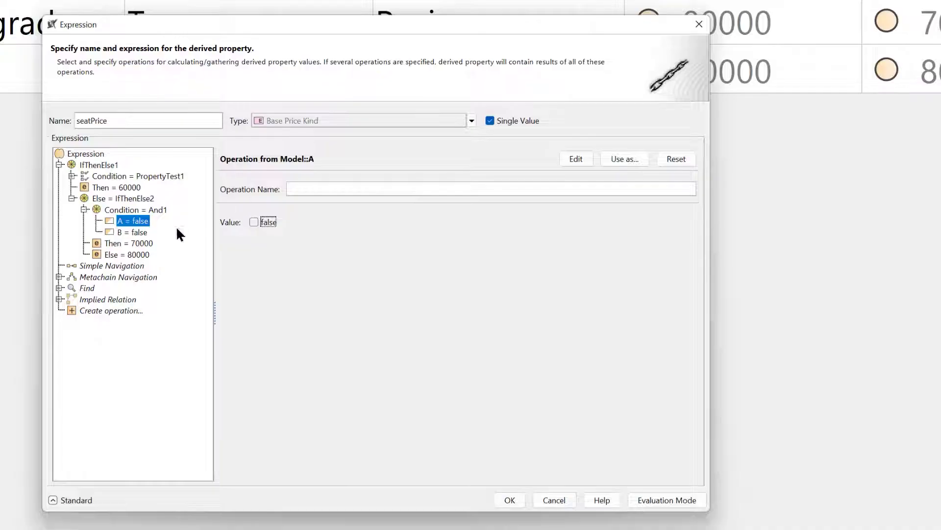
pyautogui.moveTo(213, 264); pyautogui.dragTo(227, 264)
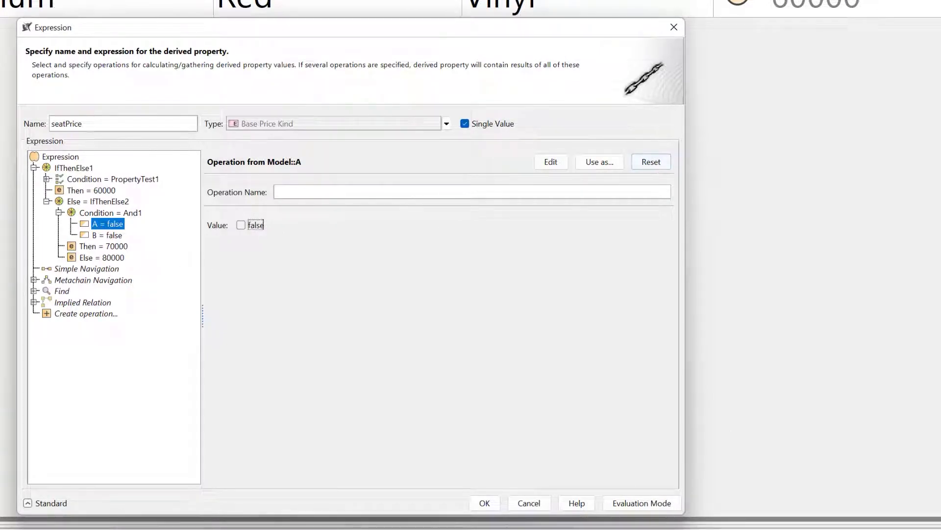
# Replace operand A of the And condition with a Property Test for seatType equal to Leather
pyautogui.click(651, 162)
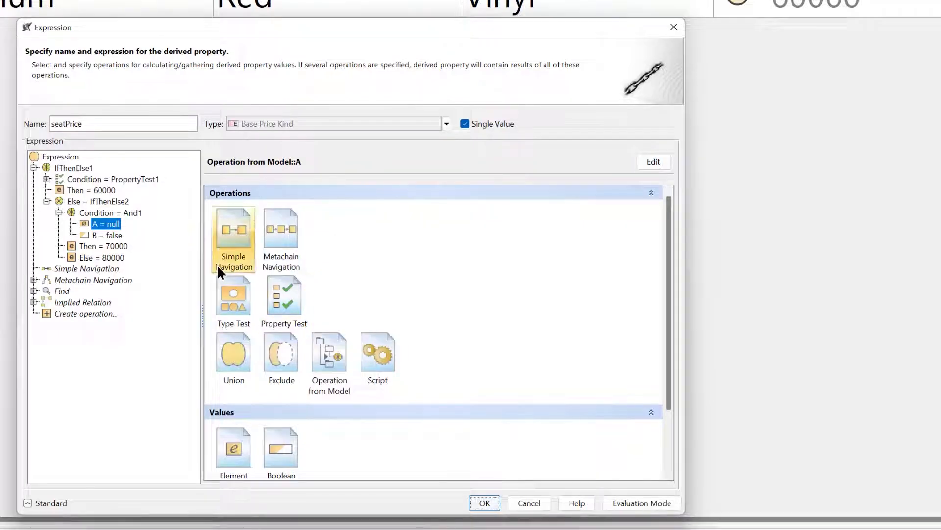
pyautogui.click(285, 290)
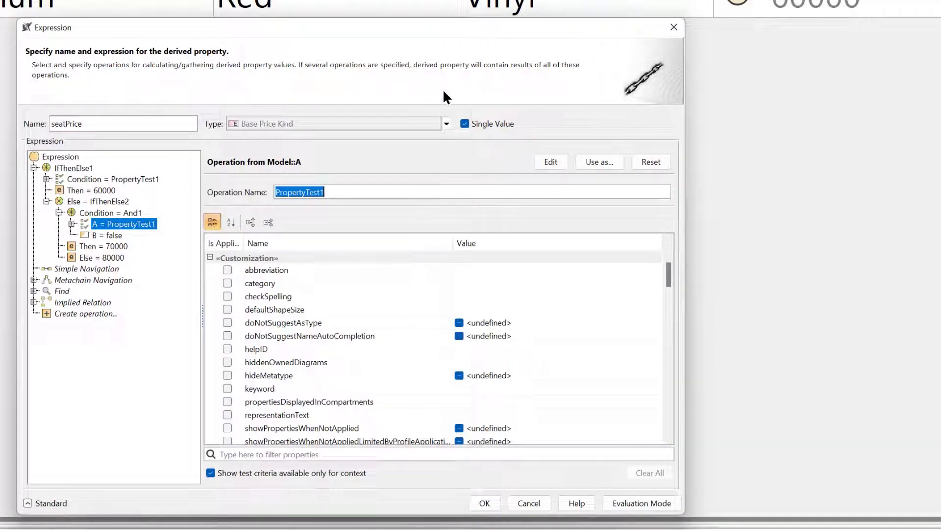
pyautogui.click(369, 454)
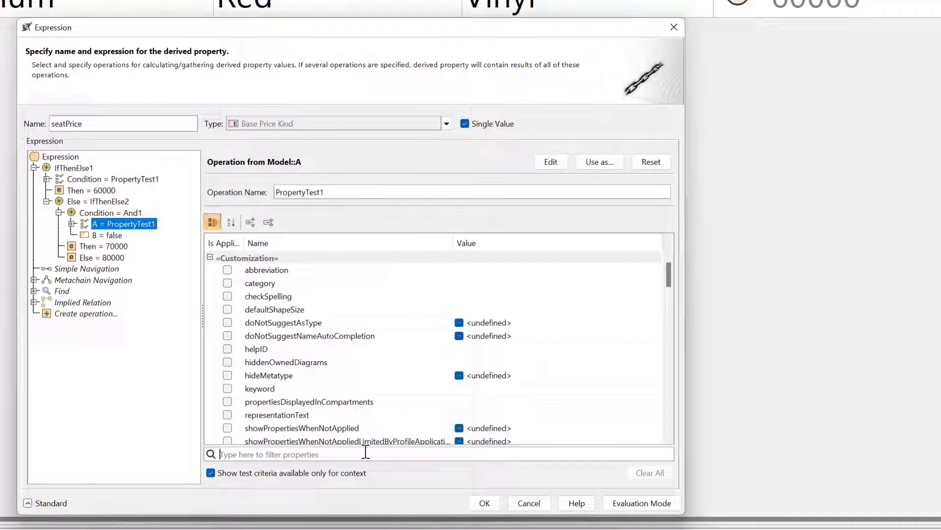
pyautogui.write('seat')
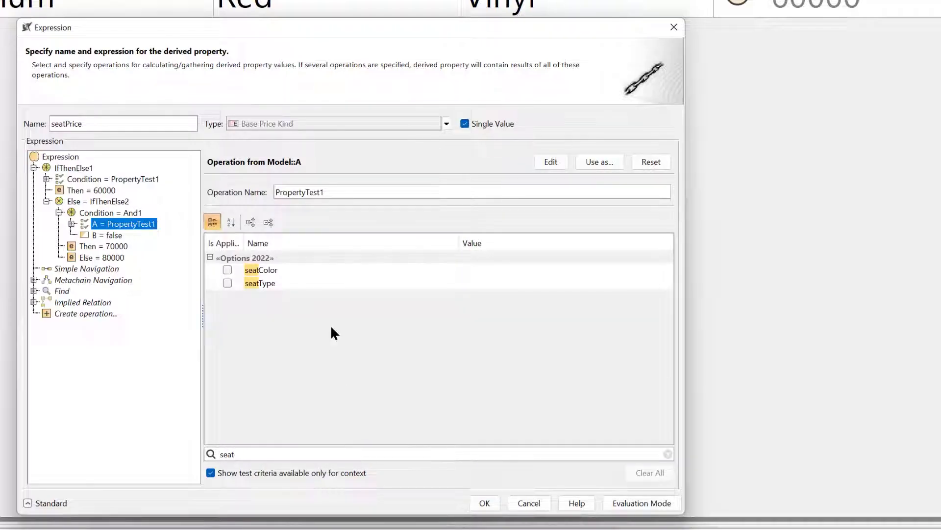
pyautogui.click(227, 283)
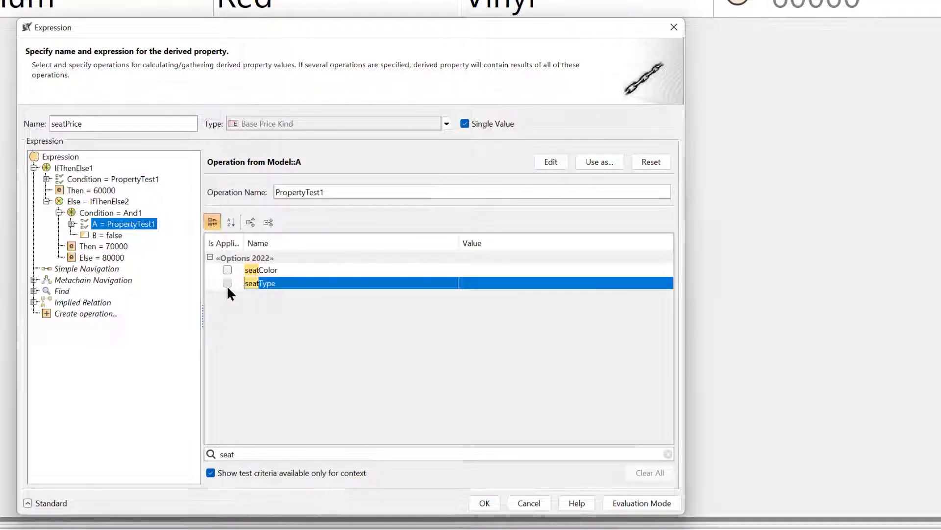
pyautogui.click(511, 284)
pyautogui.click(512, 300)
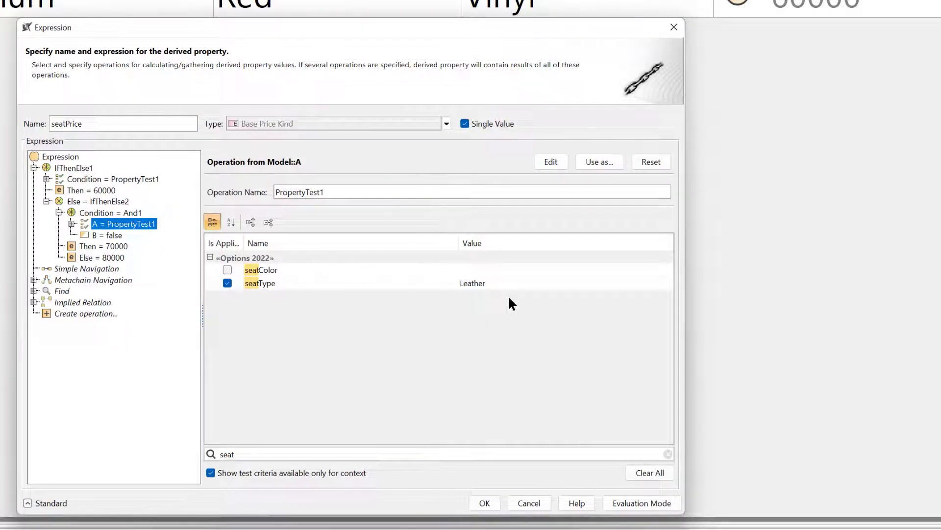
# Replace operand B of the And condition with a Property Test for seatColor White, and review both operands and the nested Then value
pyautogui.click(104, 234)
pyautogui.click(652, 162)
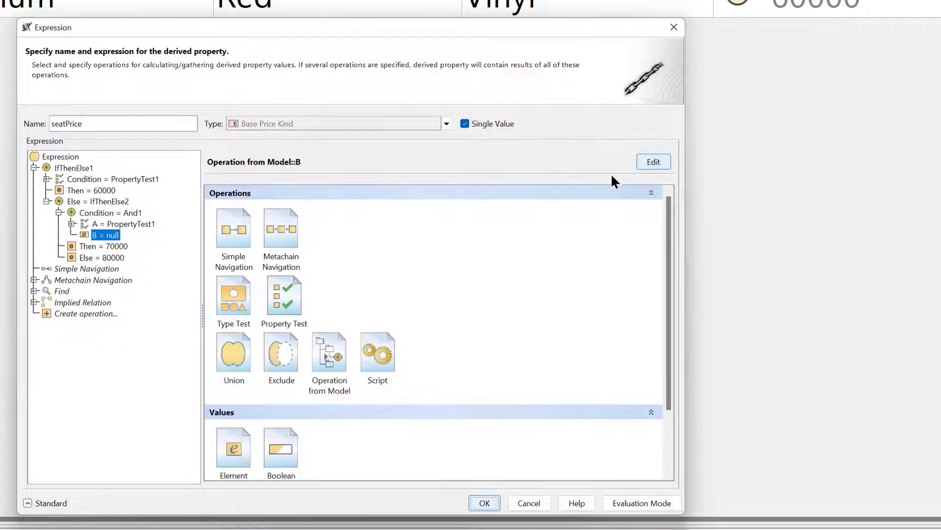
pyautogui.click(277, 291)
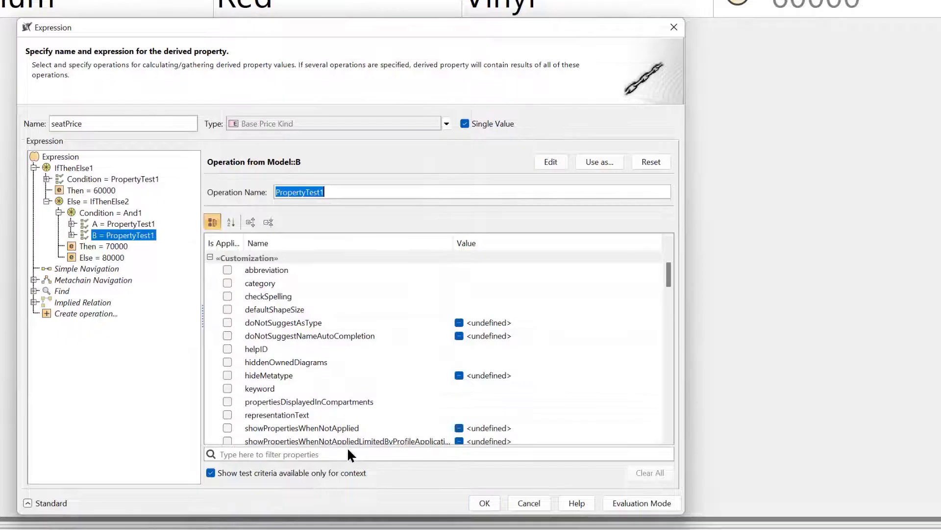
pyautogui.click(348, 454)
pyautogui.write('seat')
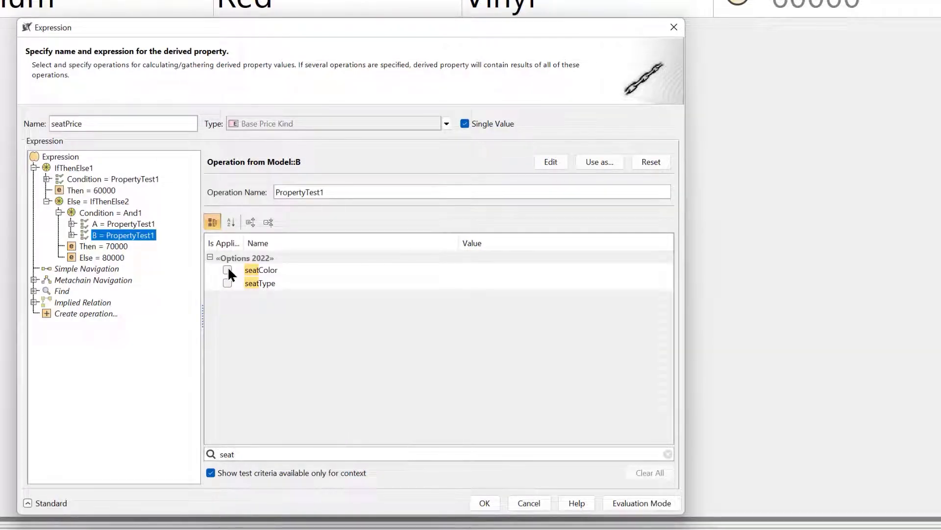
pyautogui.click(228, 269)
pyautogui.click(595, 271)
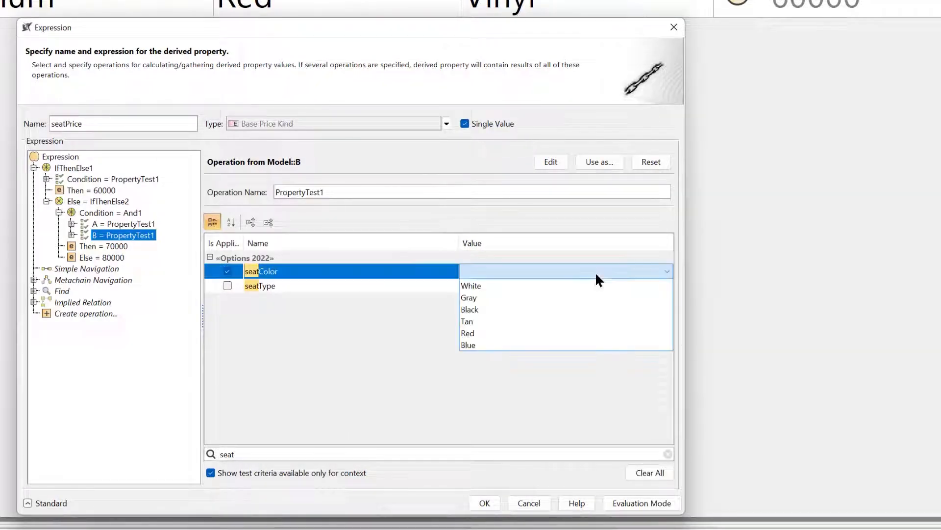
pyautogui.click(570, 290)
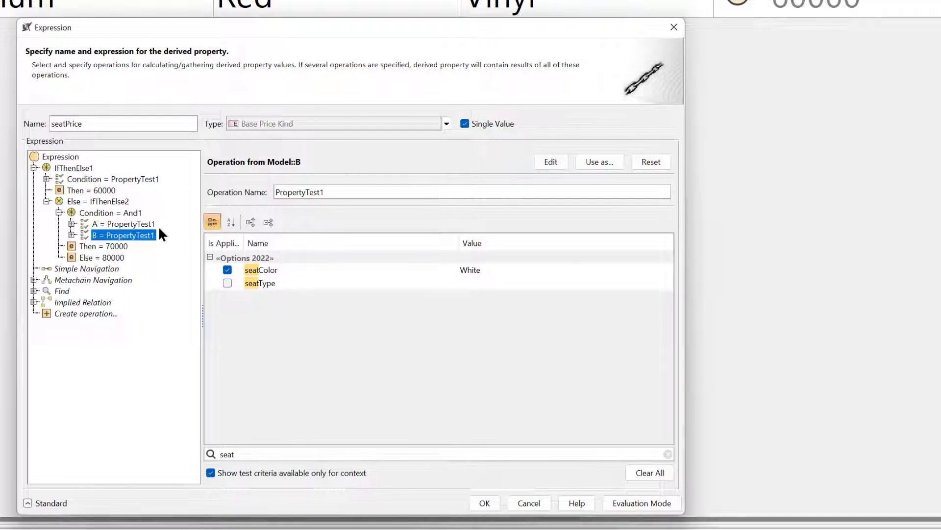
pyautogui.click(141, 225)
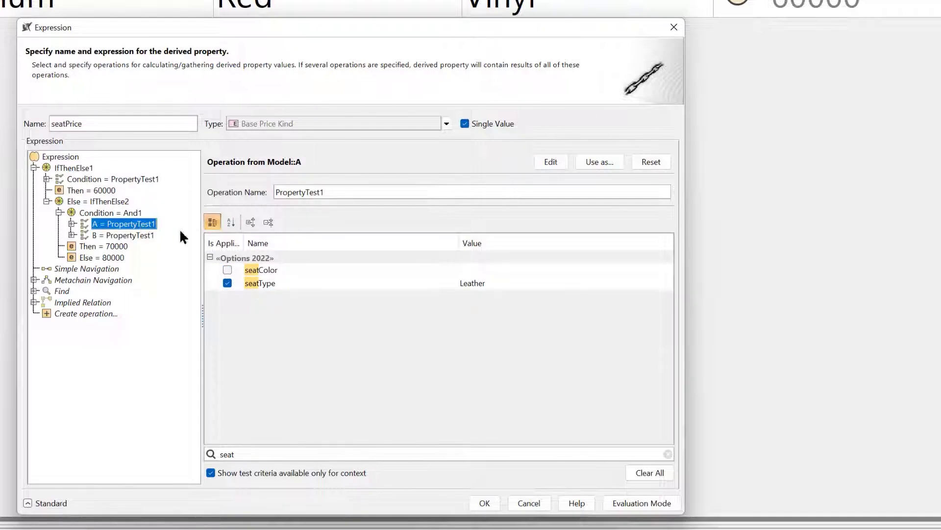
pyautogui.click(126, 235)
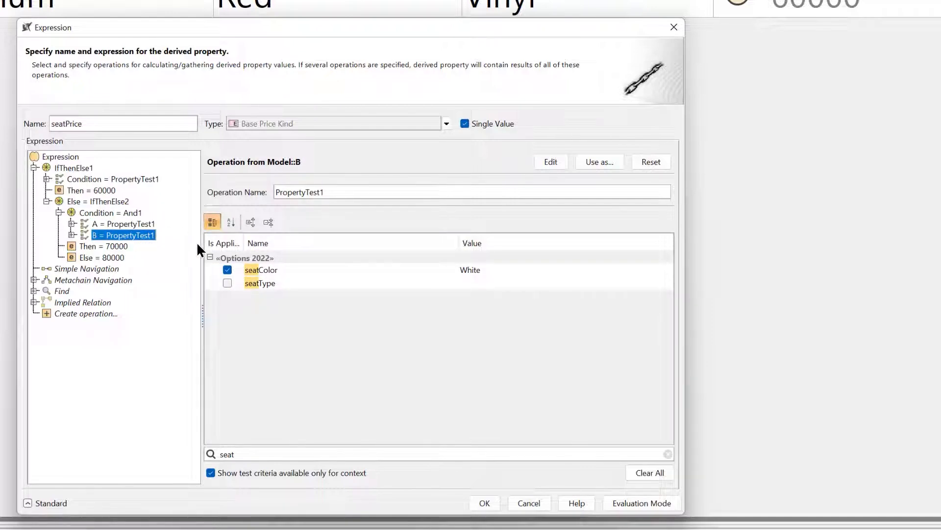
pyautogui.click(104, 245)
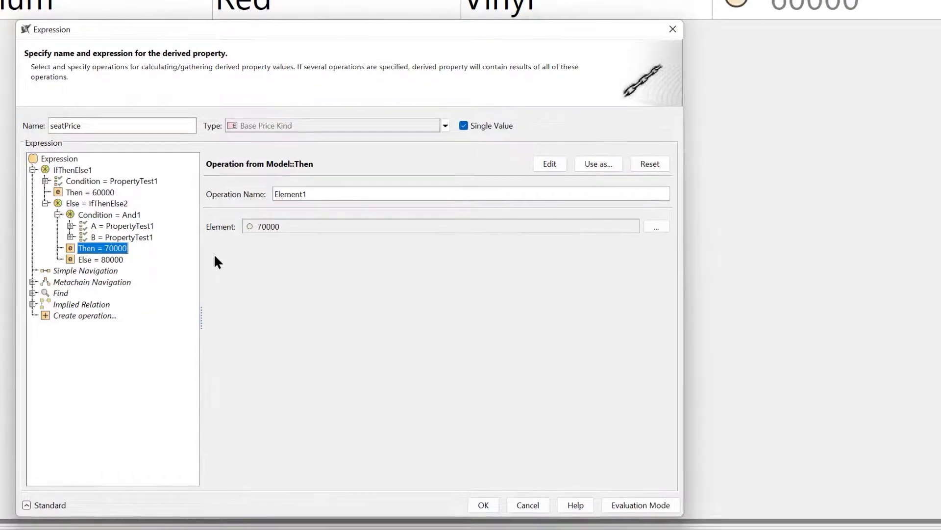